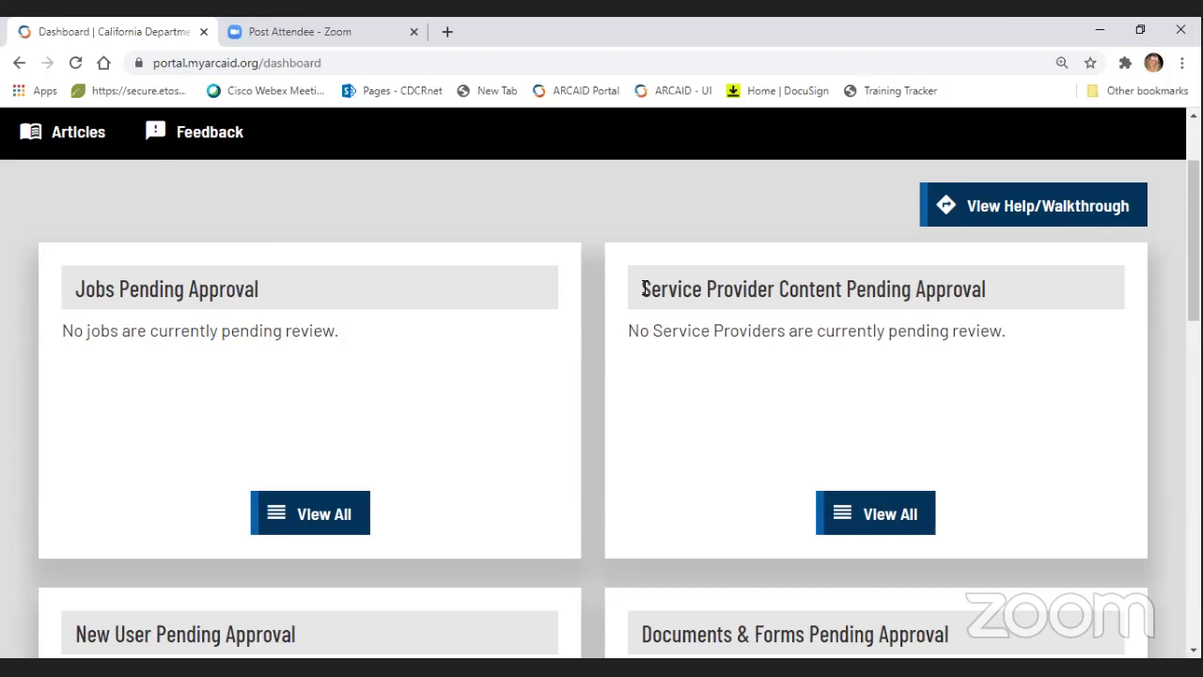
Examine the dashboard's pending approval sections and the My Jobs, My Service Provider Content and My Docs & Forms sections
left_click(644, 288)
left_click(644, 289)
left_click(645, 289)
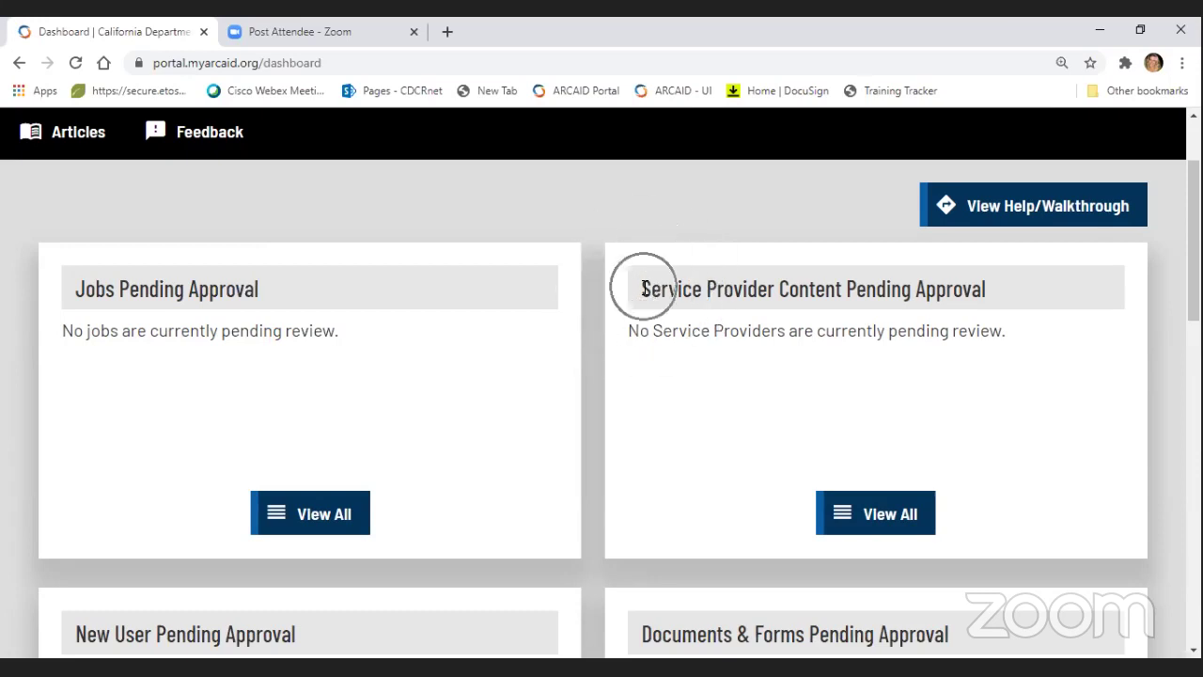
scroll(647, 295, "down", 4)
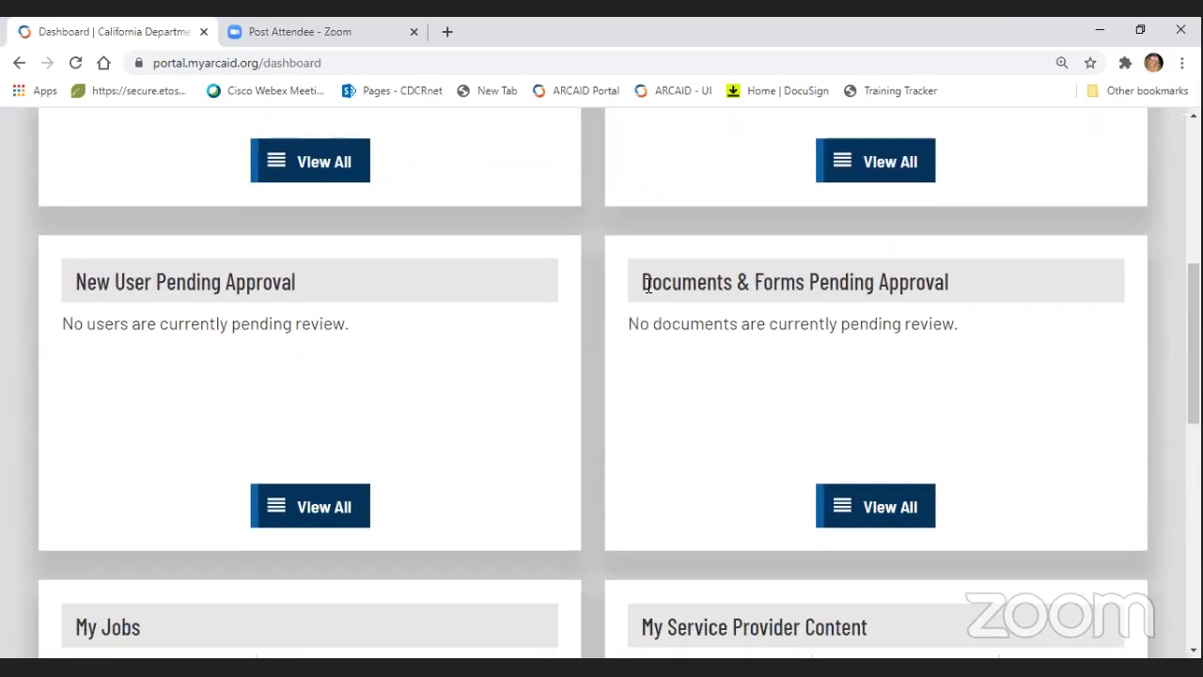
scroll(645, 280, "down", 1)
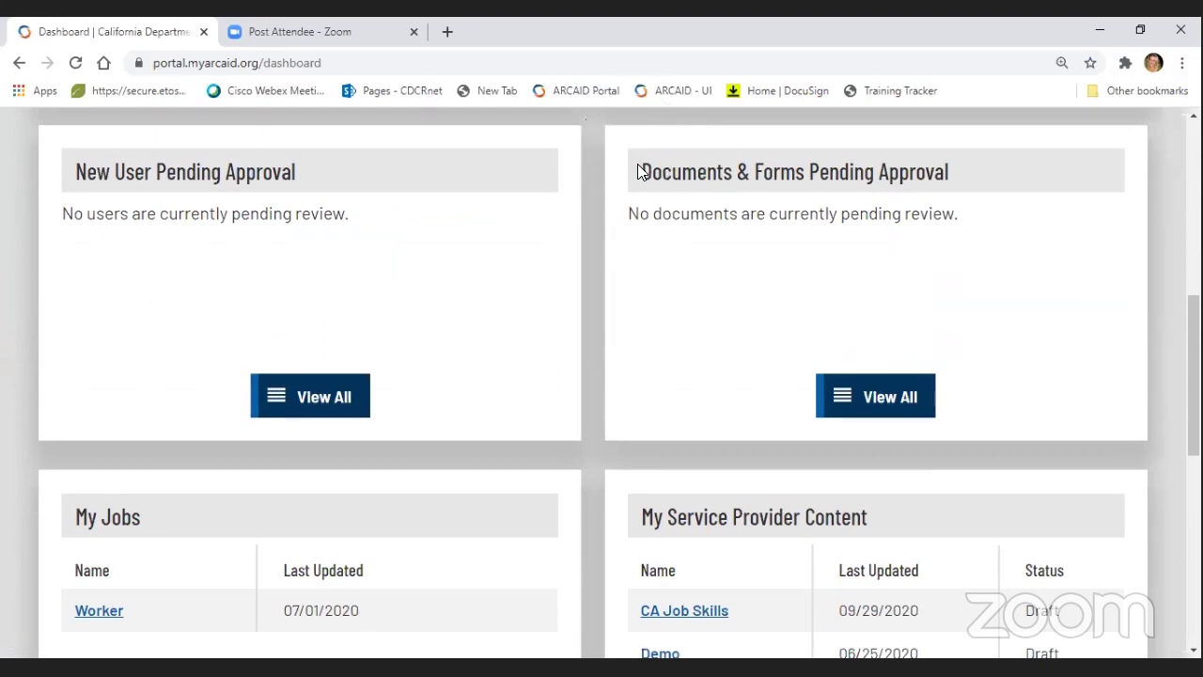
left_click(638, 166)
scroll(639, 172, "down", 3)
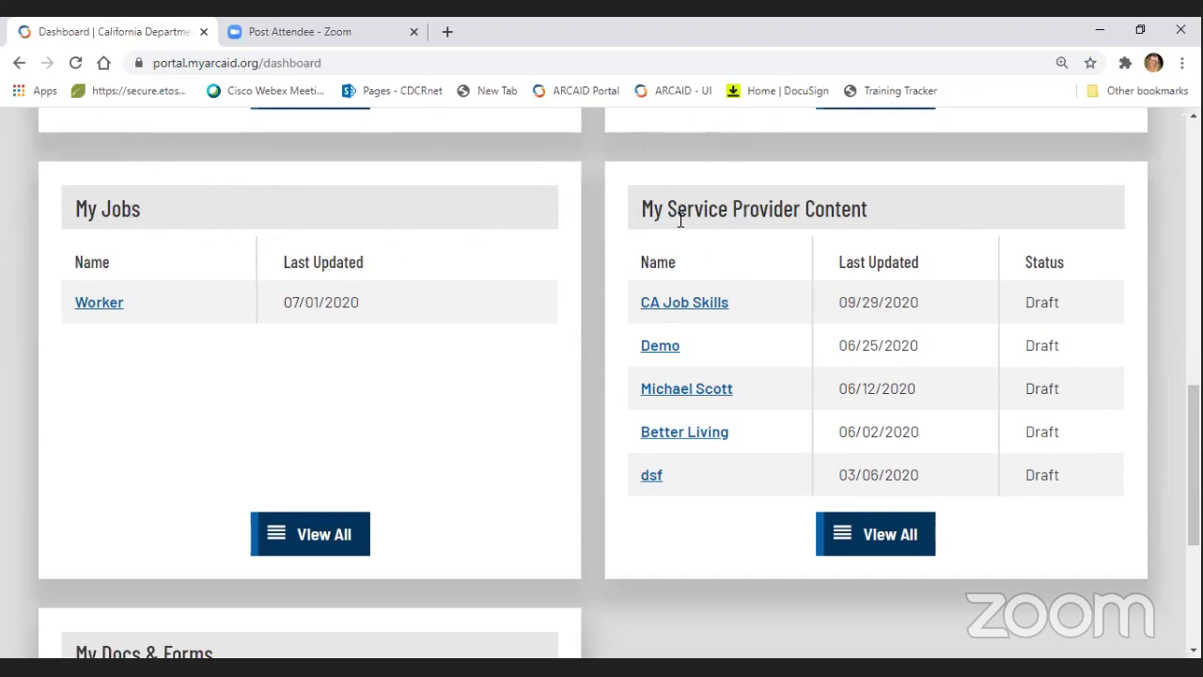
scroll(682, 210, "down", 3)
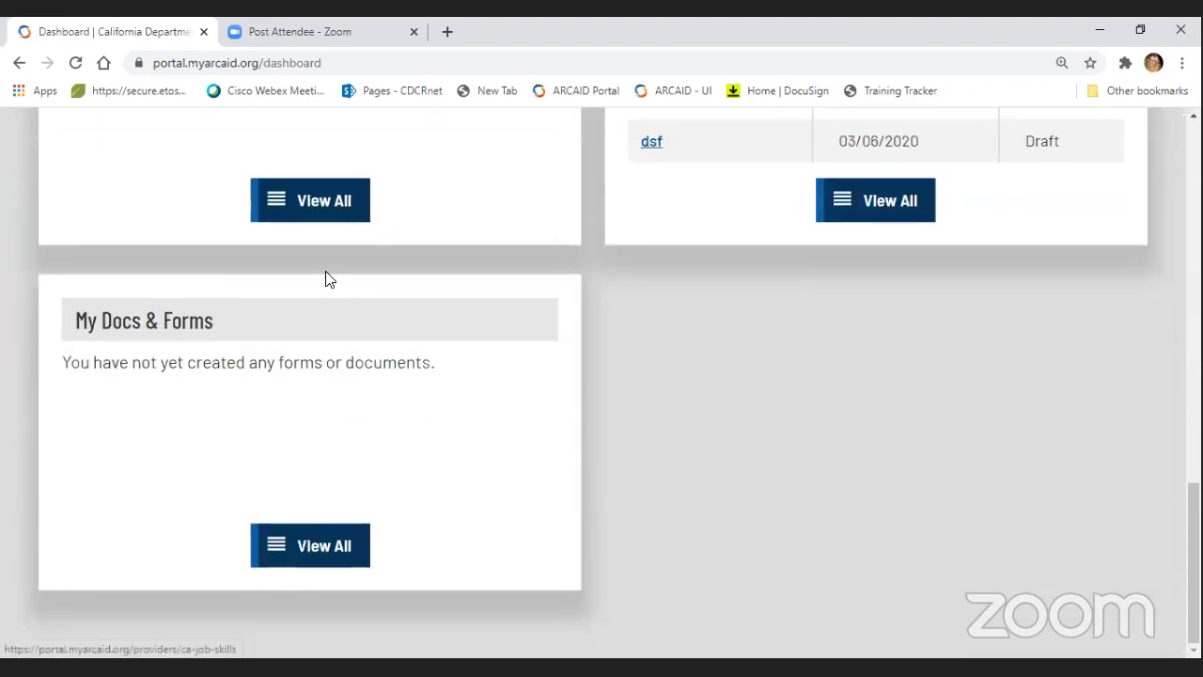
left_click(104, 316)
scroll(101, 315, "up", 10)
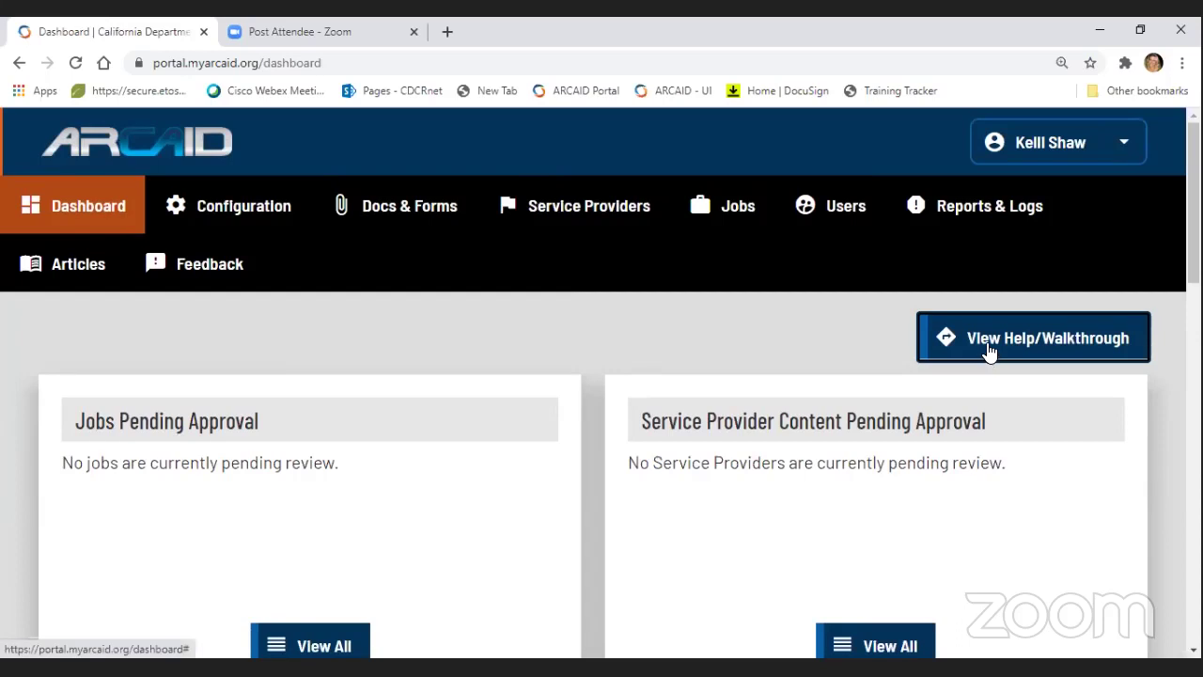
Open the Service Provider Location List and start creating a new service provider location
left_click(554, 216)
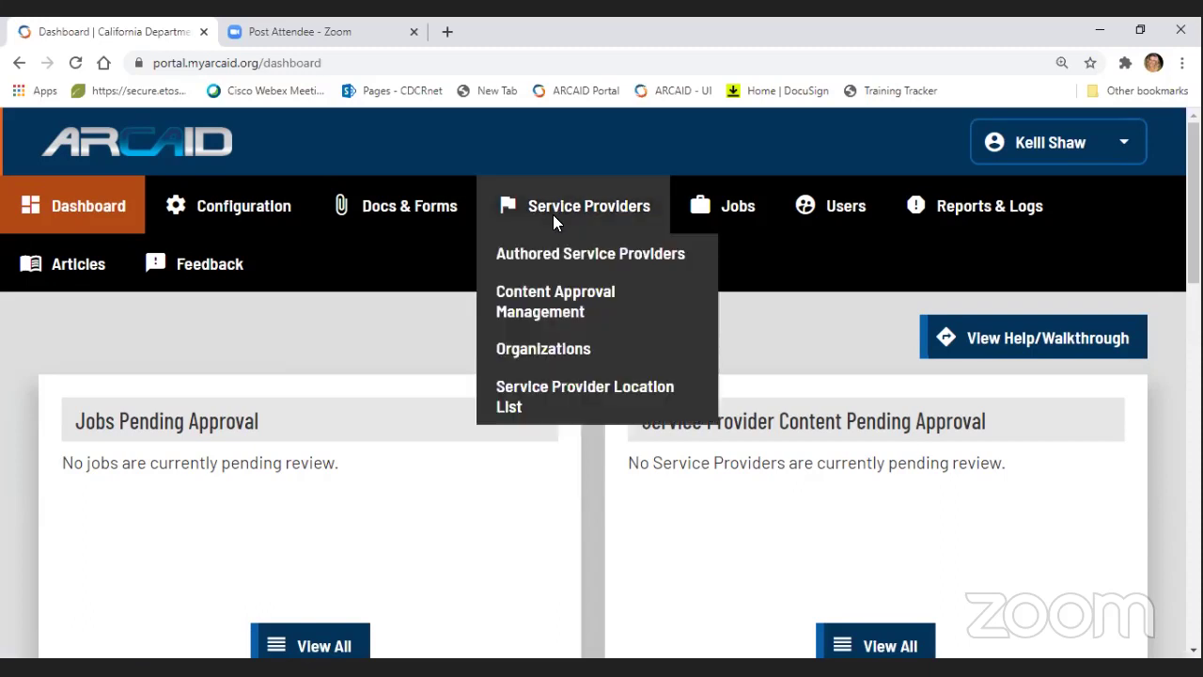
left_click(564, 393)
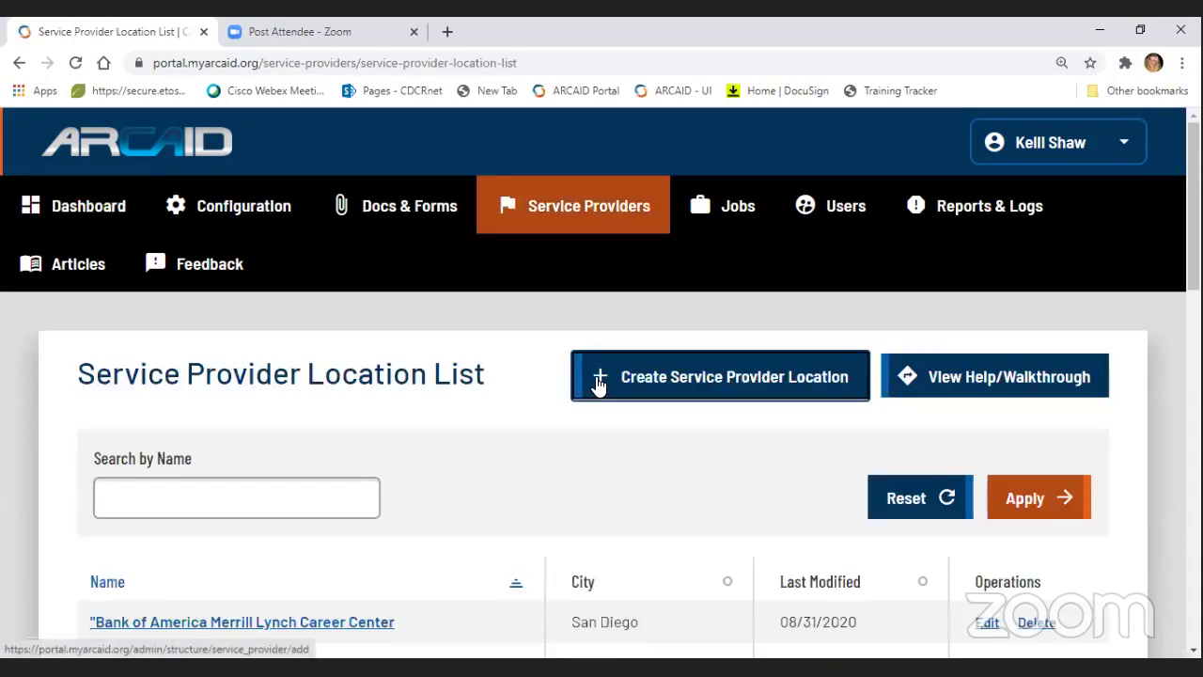
left_click(658, 384)
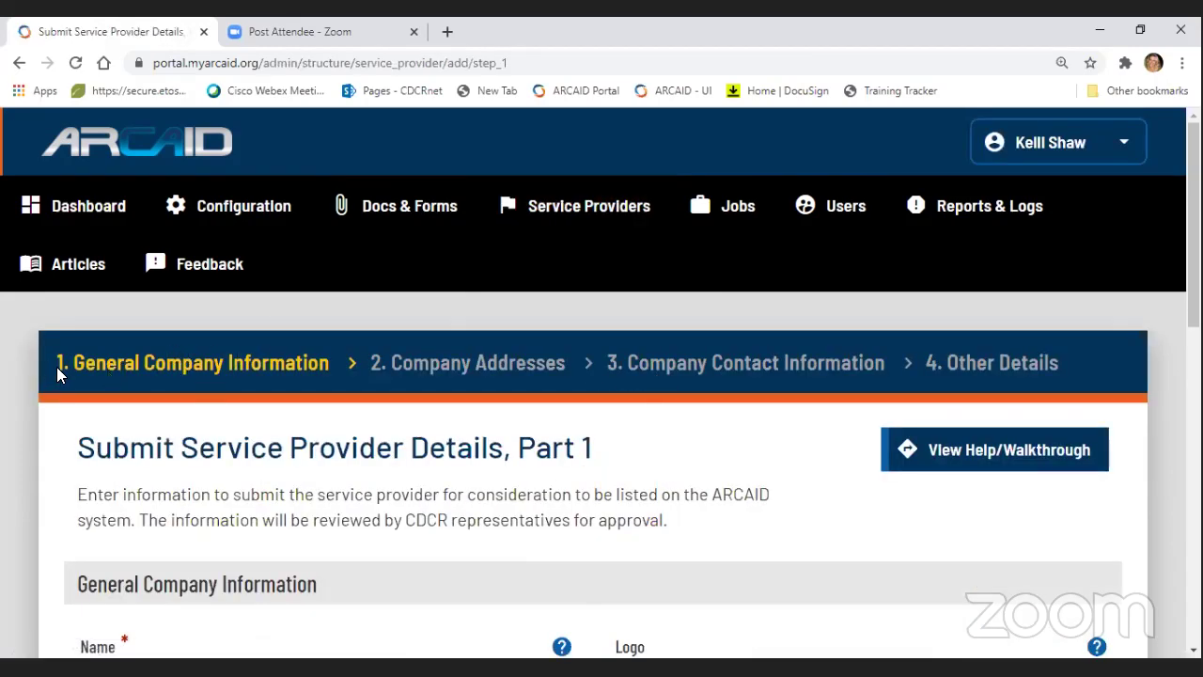
Enter CDCR as the service provider's name and CDCR.org as its organization
scroll(119, 357, "down", 2)
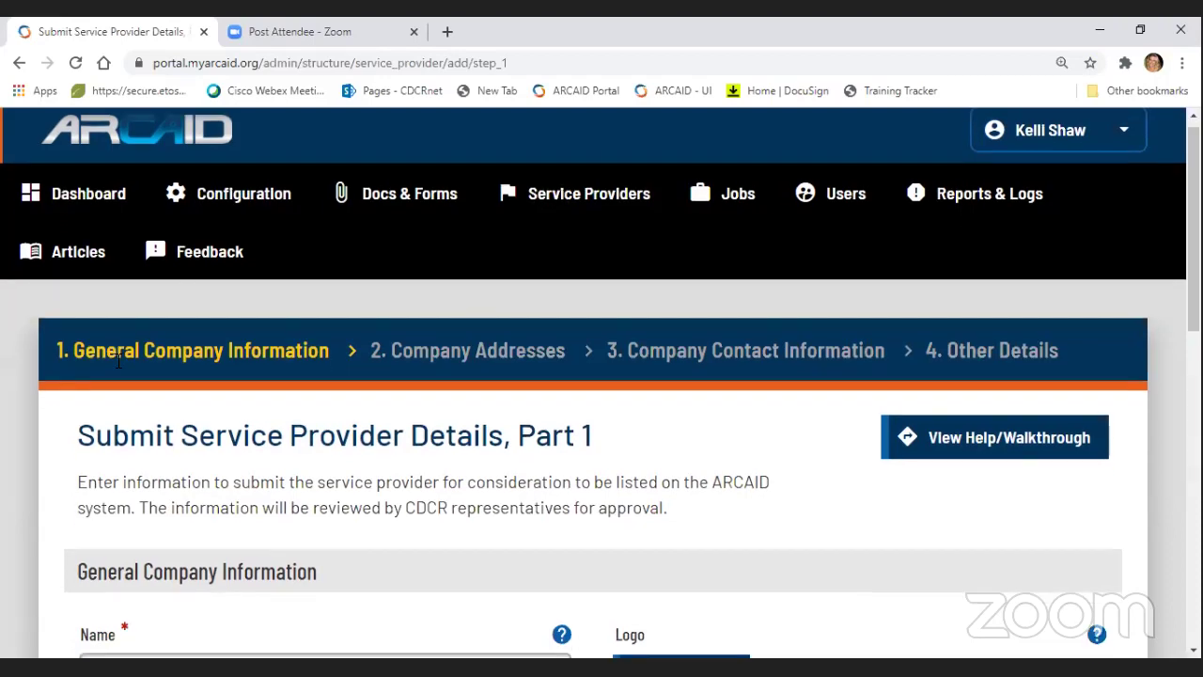
scroll(119, 357, "down", 2)
left_click(127, 373)
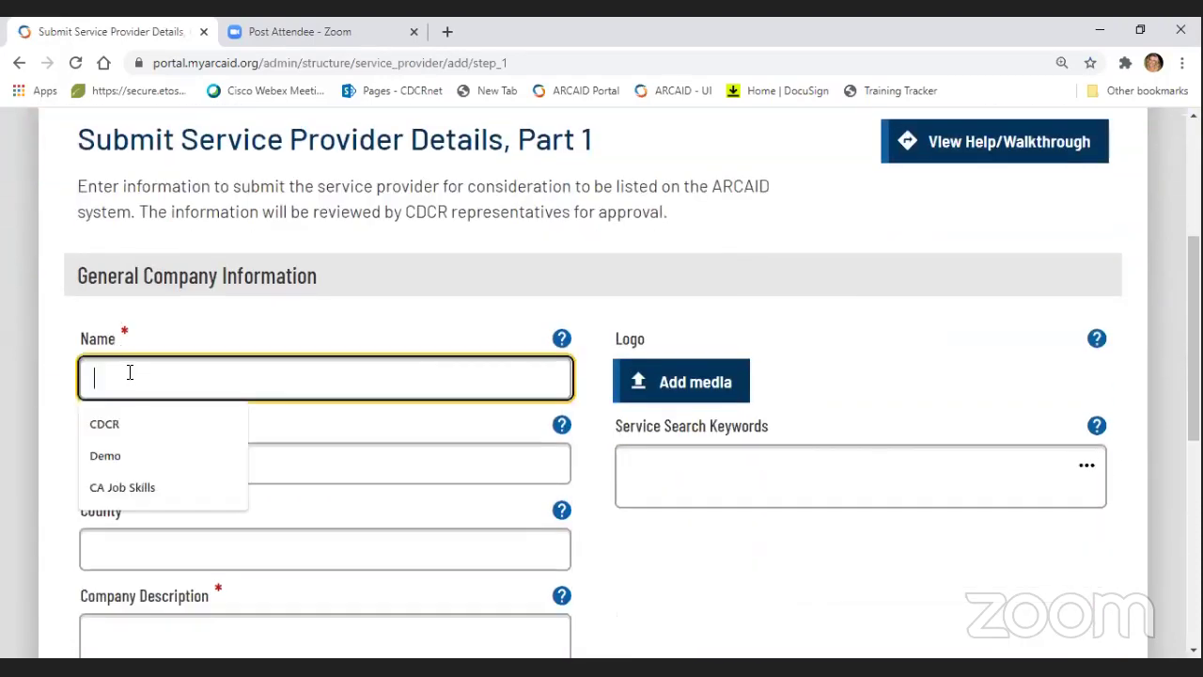
left_click(127, 424)
left_click(143, 460)
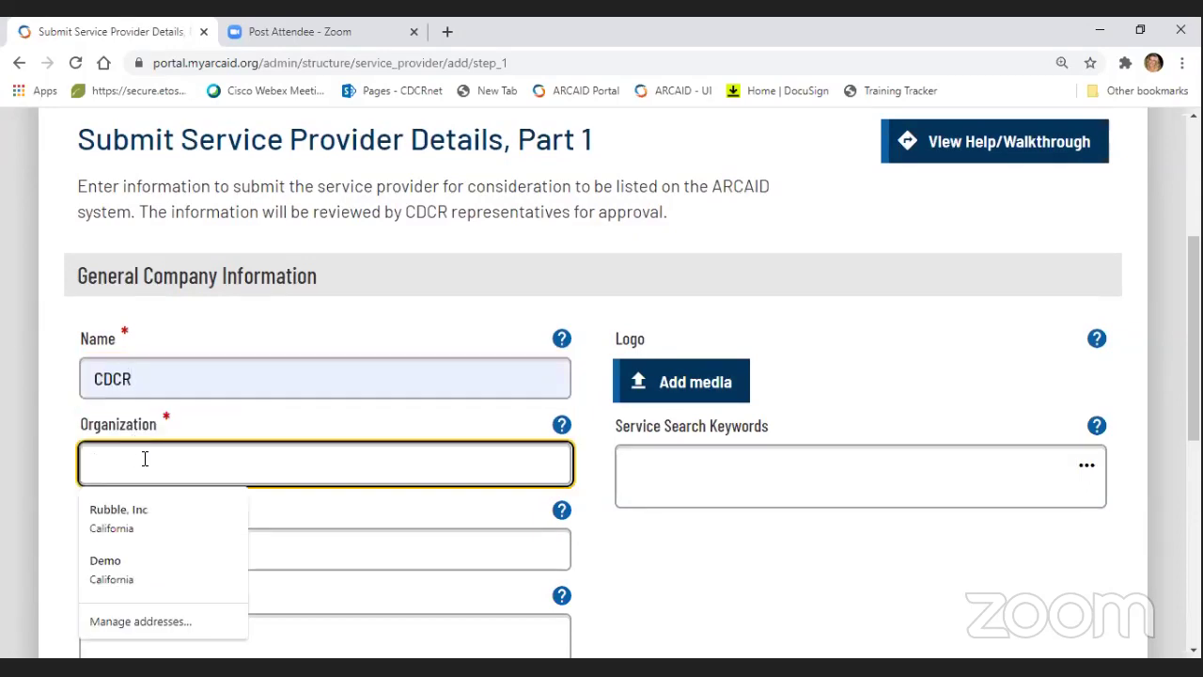
type("CDCR.org")
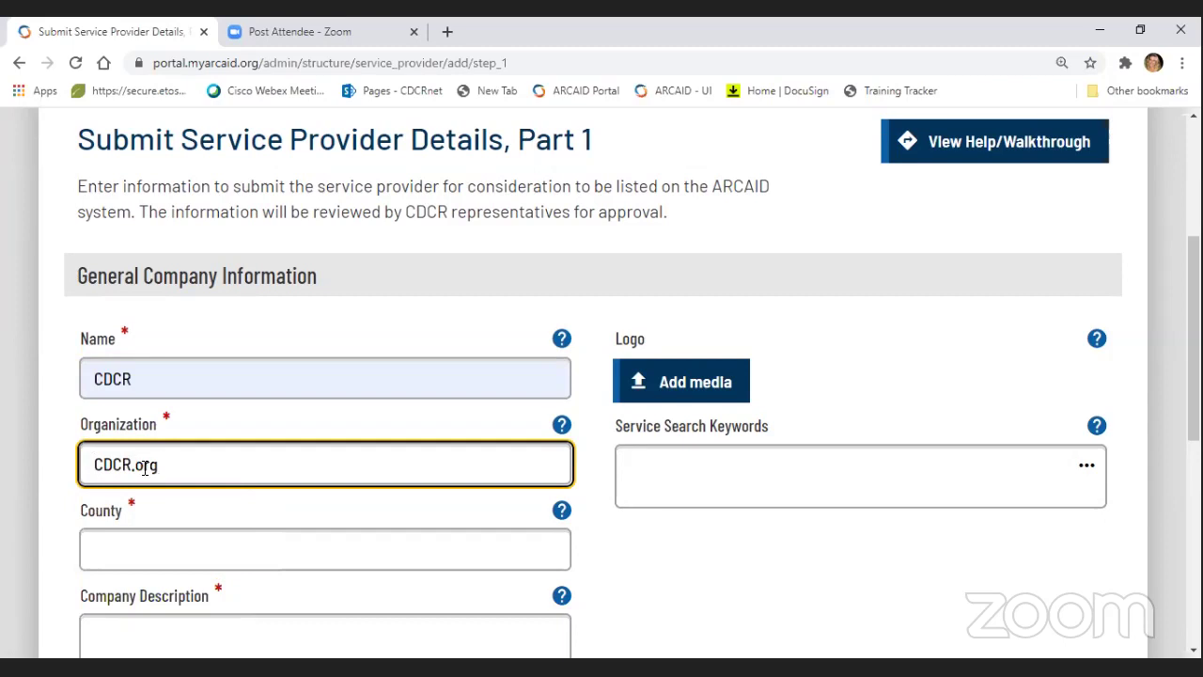
Set the service provider's county to the suggested Sacramento entry
scroll(145, 442, "down", 2)
left_click(145, 404)
type("Sacr")
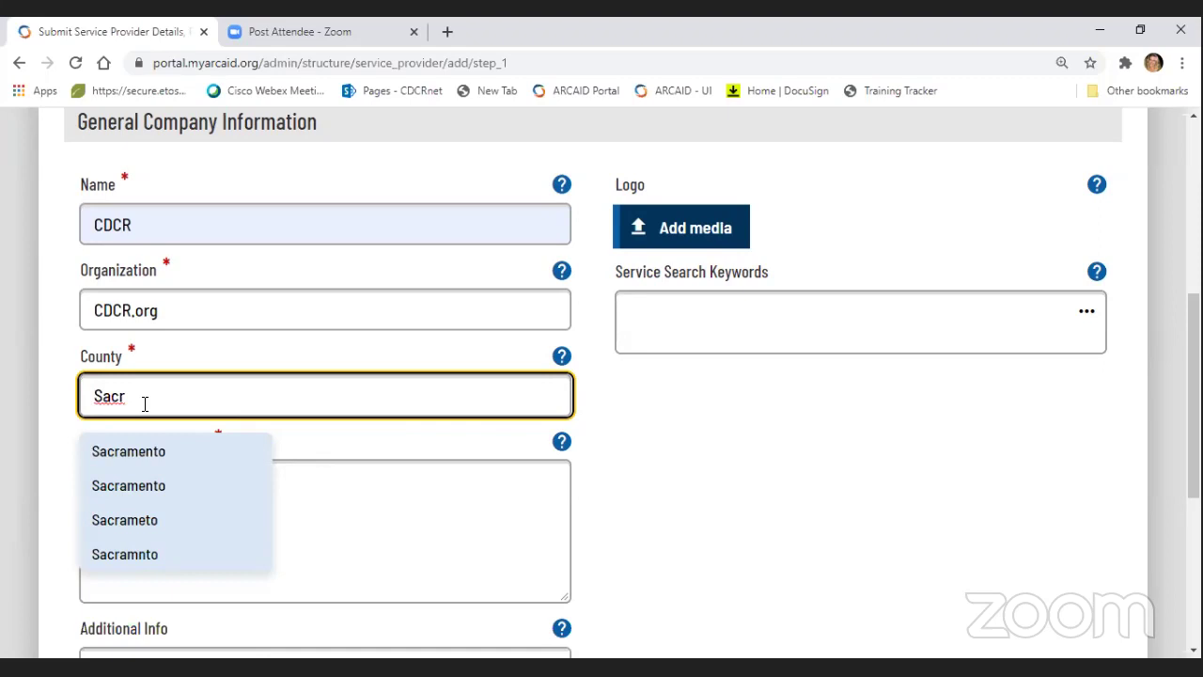
left_click(145, 452)
Look over the Company Description, Additional Info, Provider Packet and Logo fields of the general information form
left_click(115, 500)
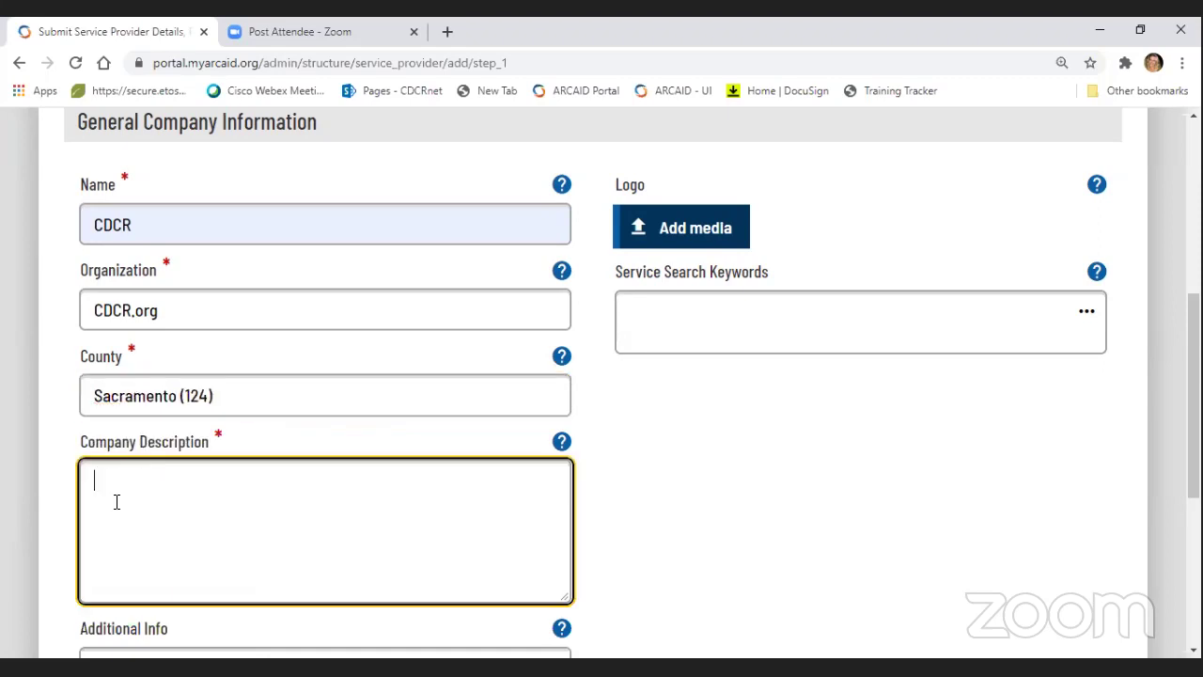
scroll(141, 470, "down", 1)
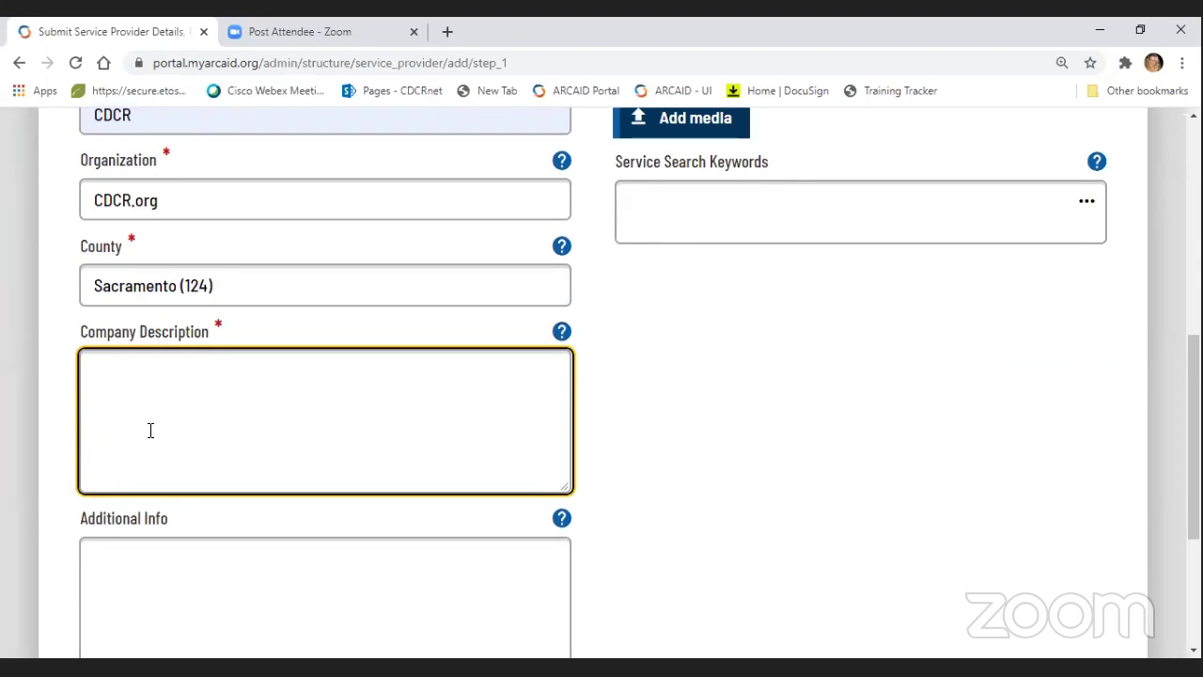
scroll(150, 431, "down", 2)
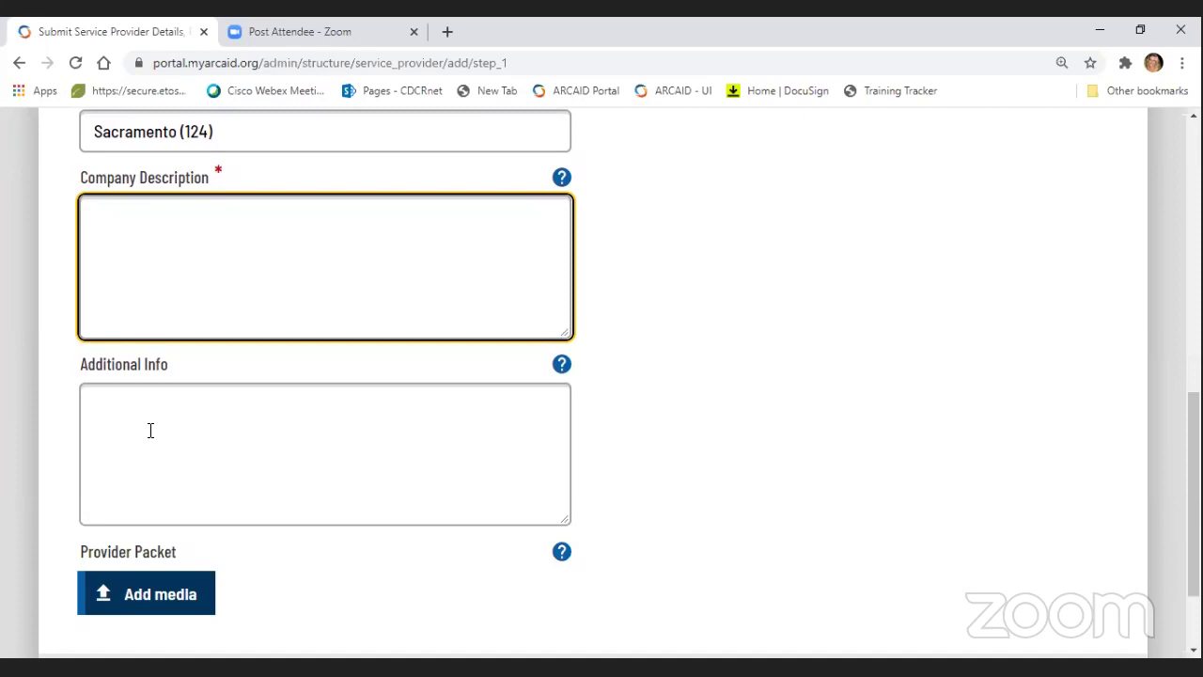
scroll(151, 431, "down", 1)
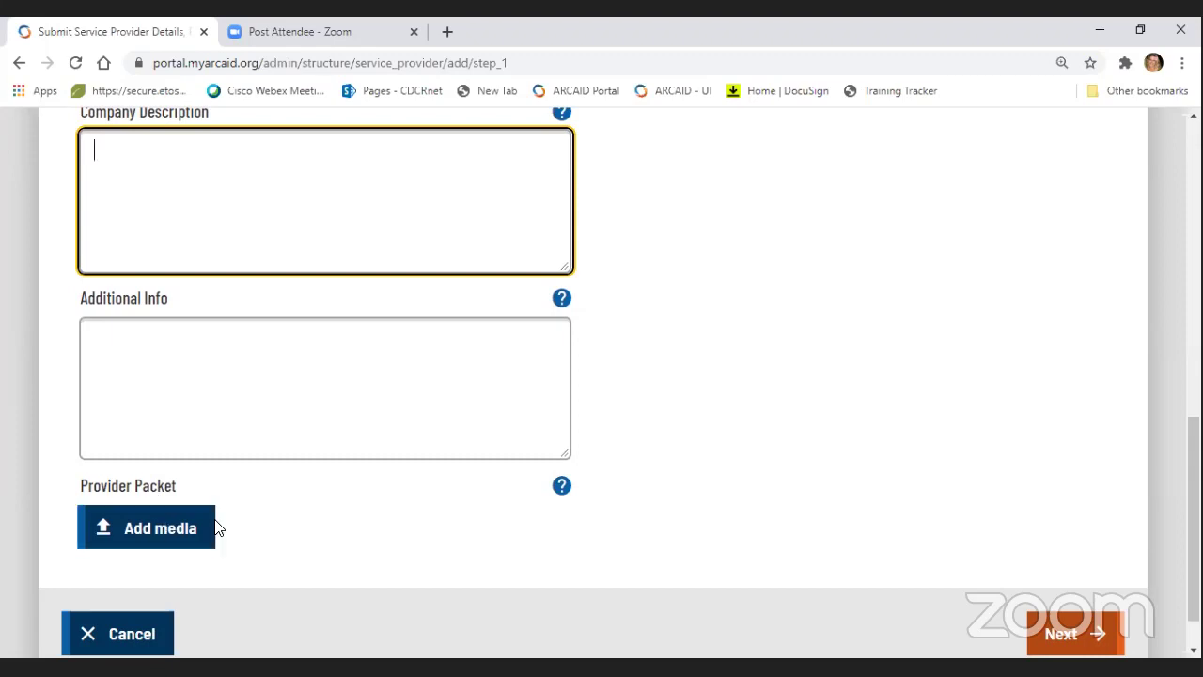
scroll(447, 536, "up", 6)
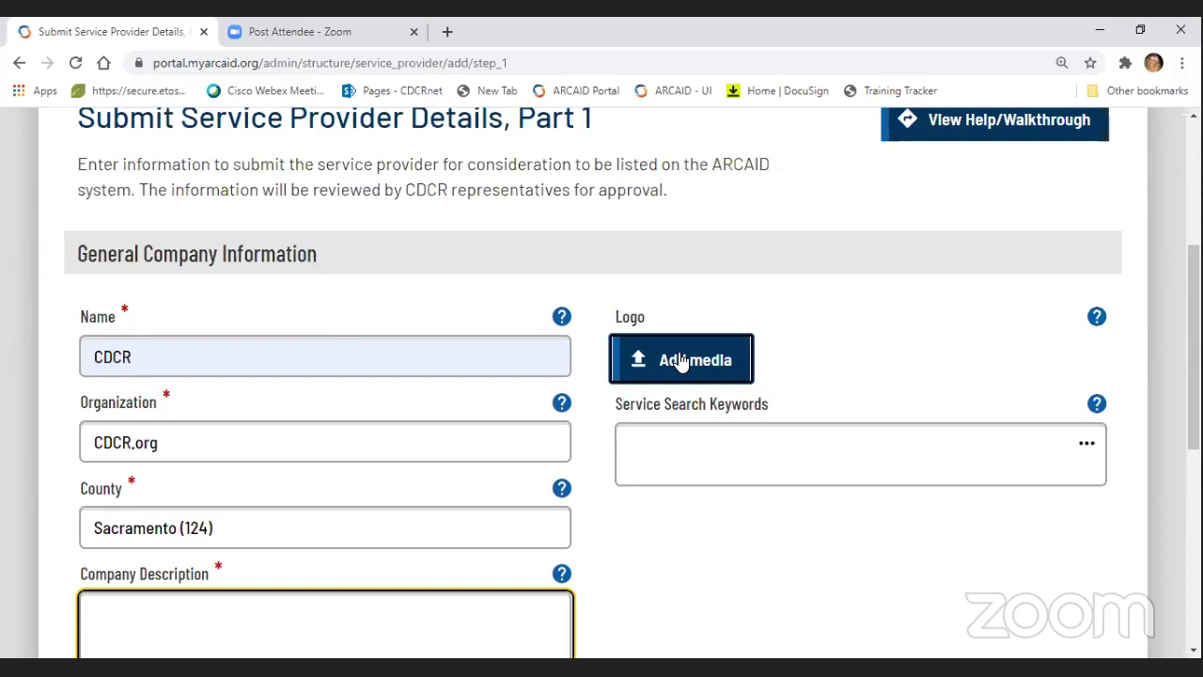
Add 501(c) 3, Female Only and STOP as the provider's service search keywords
left_click(651, 417)
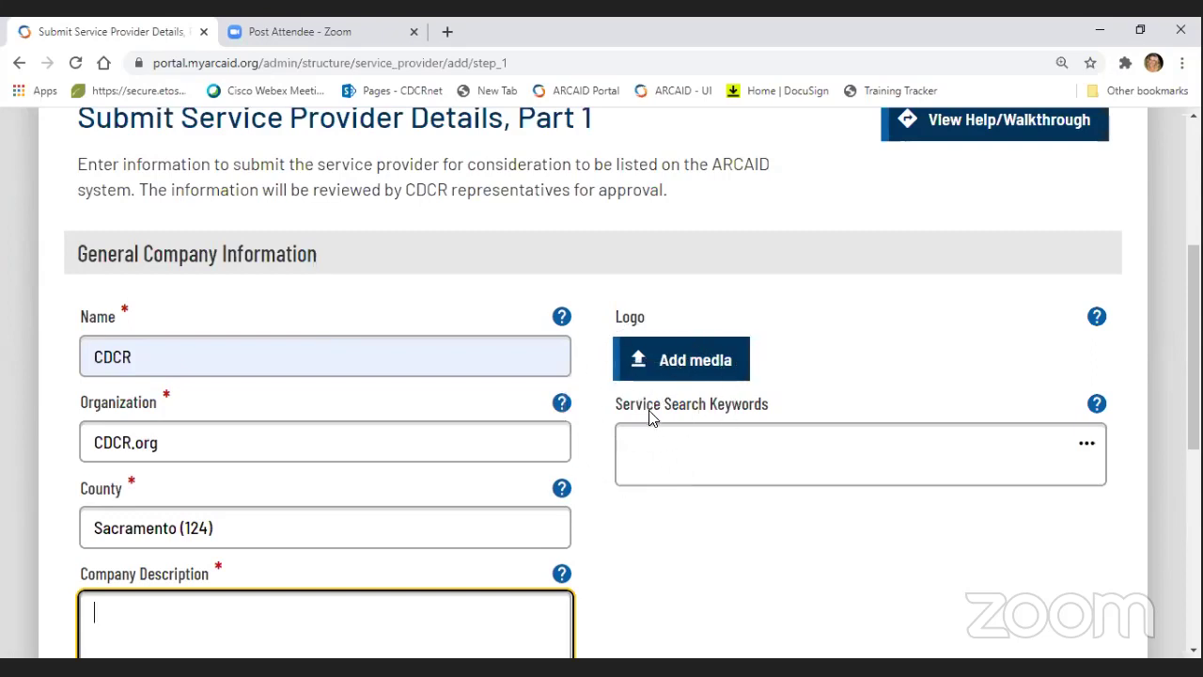
left_click(1086, 442)
left_click(1086, 442)
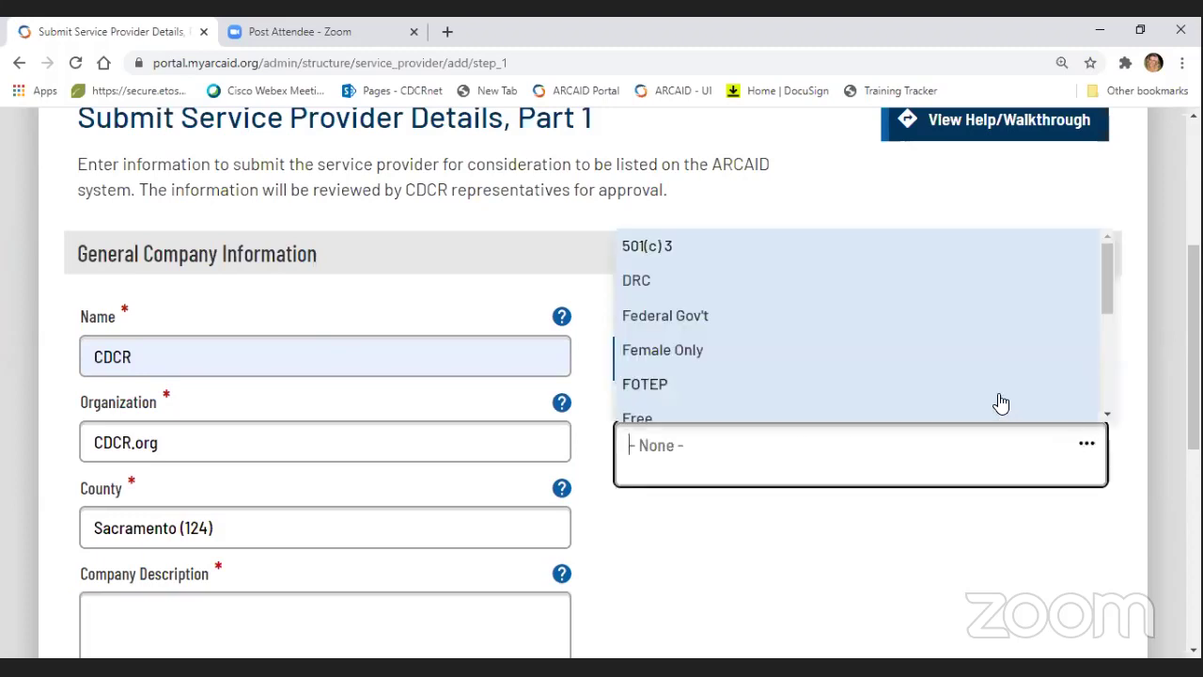
left_click(653, 247)
left_click(1086, 443)
left_click(699, 355)
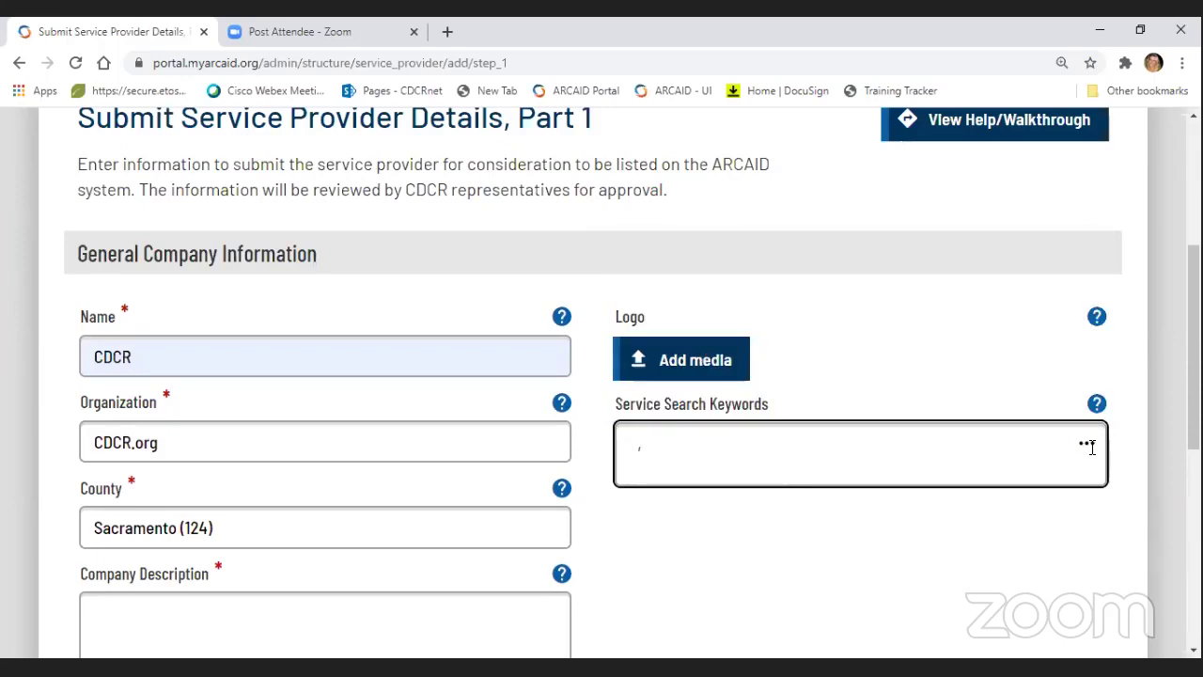
left_click(1087, 444)
scroll(879, 356, "down", 4)
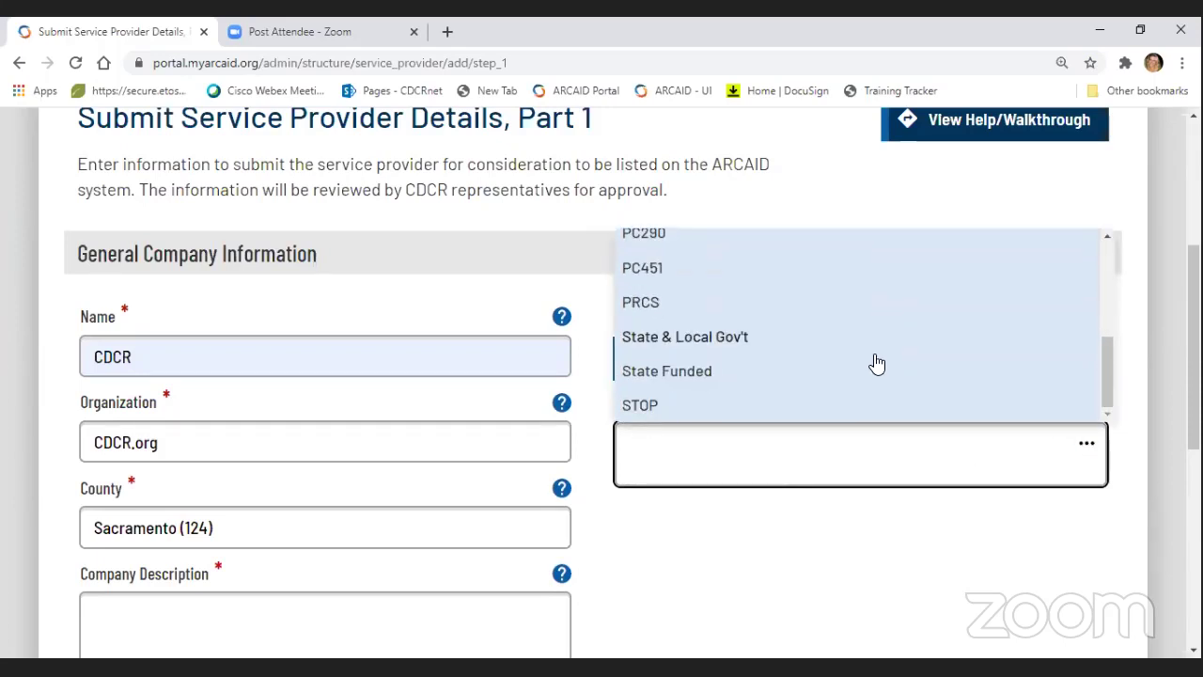
left_click(654, 409)
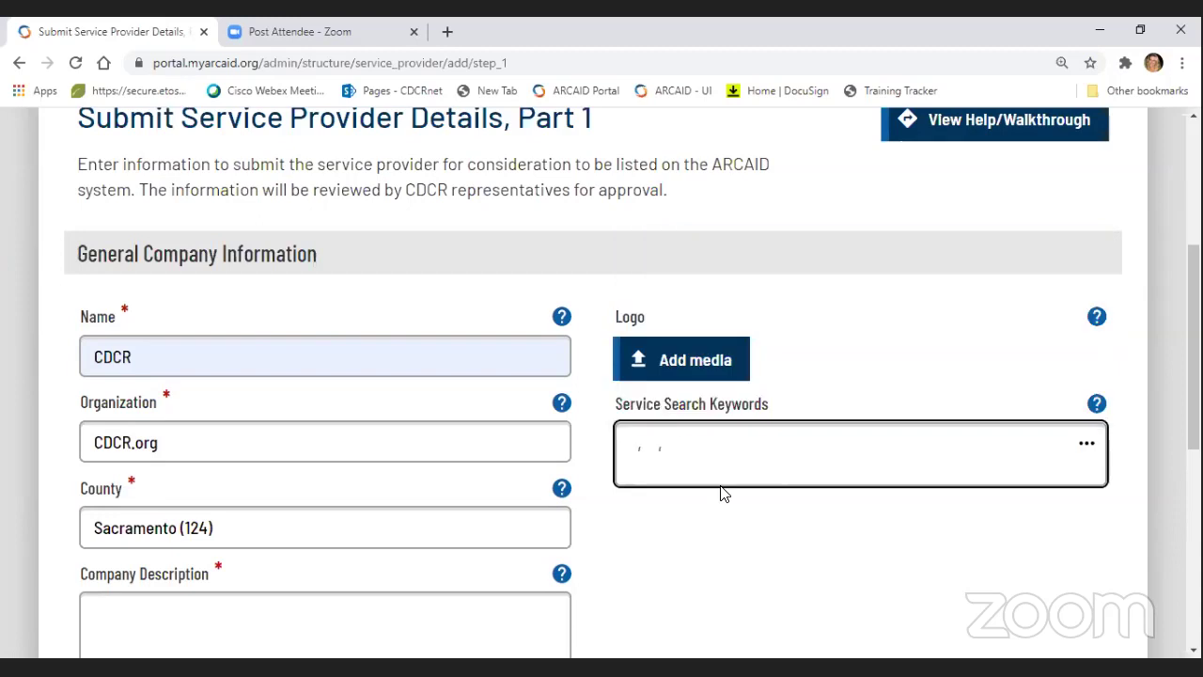
Enter "Demo" as the required company description and submit the general information to proceed to Company Addresses
scroll(939, 543, "down", 3)
scroll(777, 388, "down", 4)
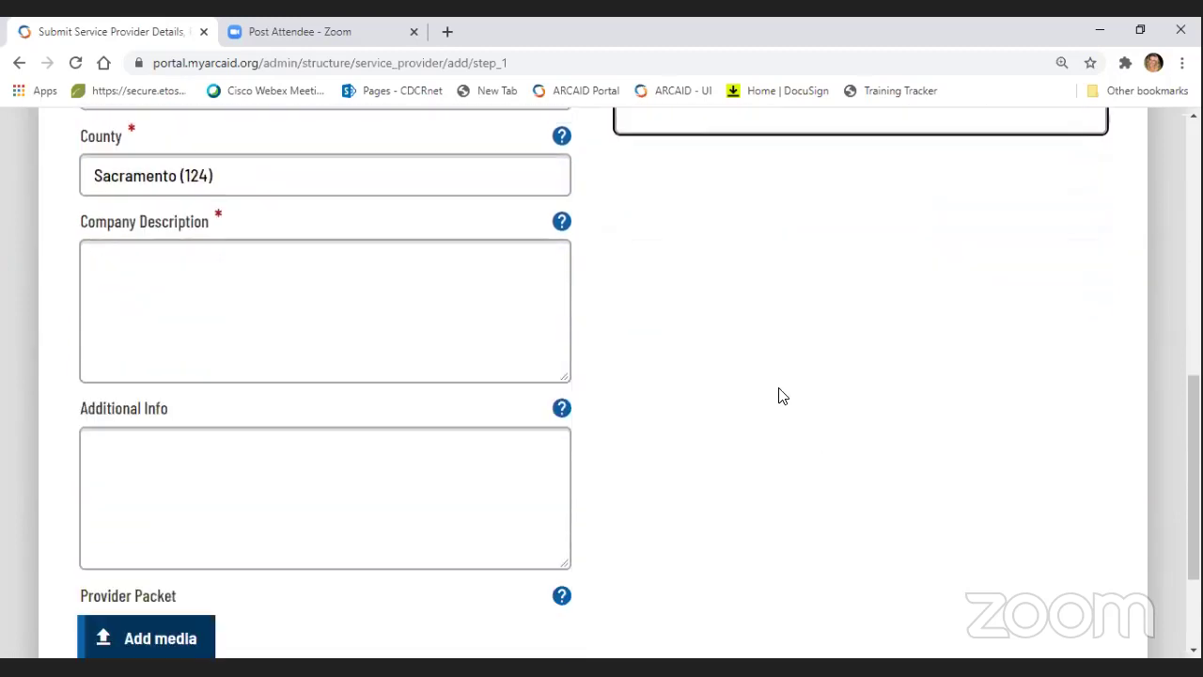
left_click(1069, 574)
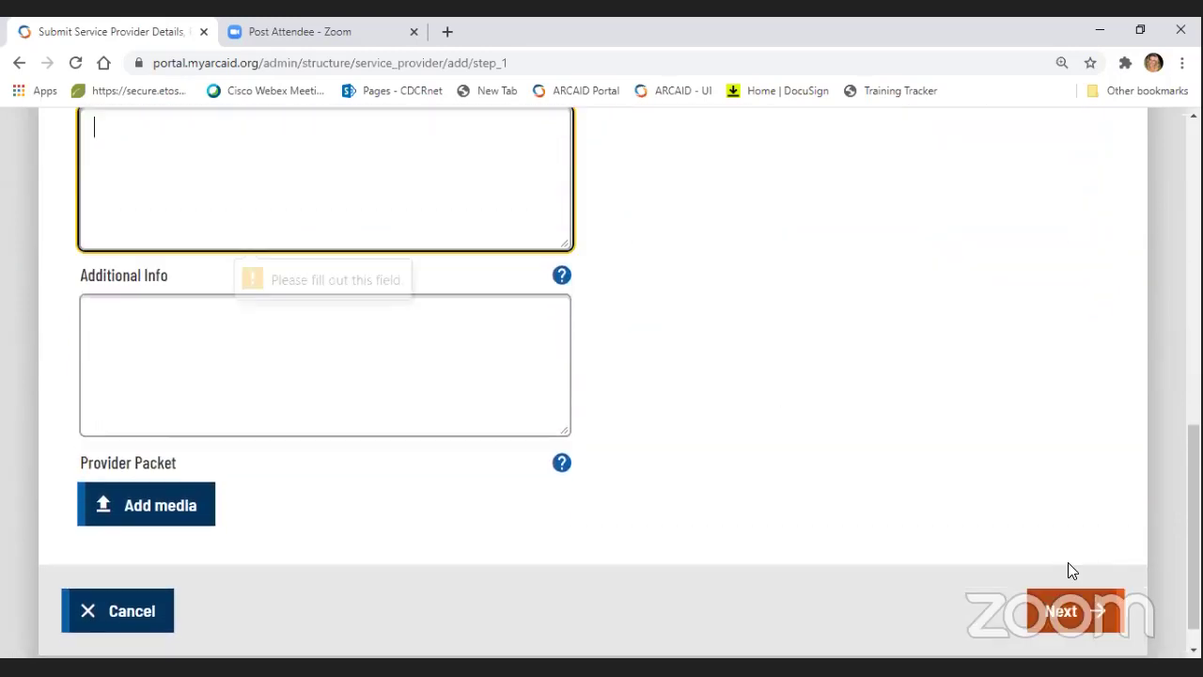
scroll(734, 386, "up", 1)
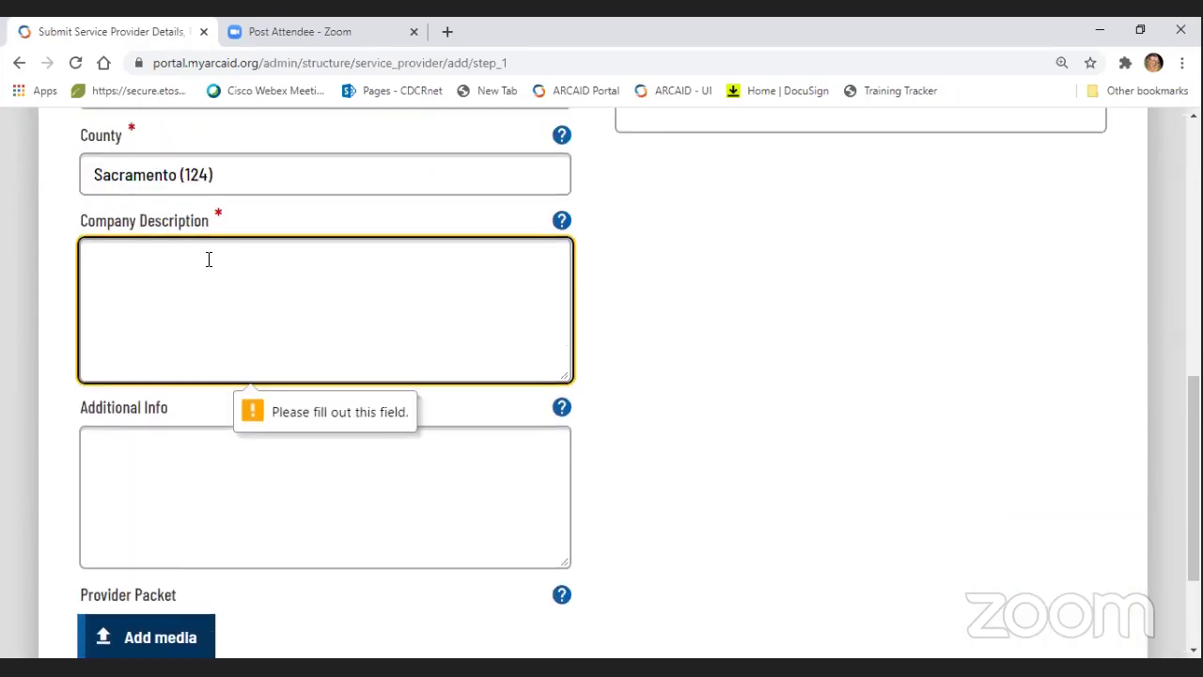
left_click(219, 223)
type("Demo")
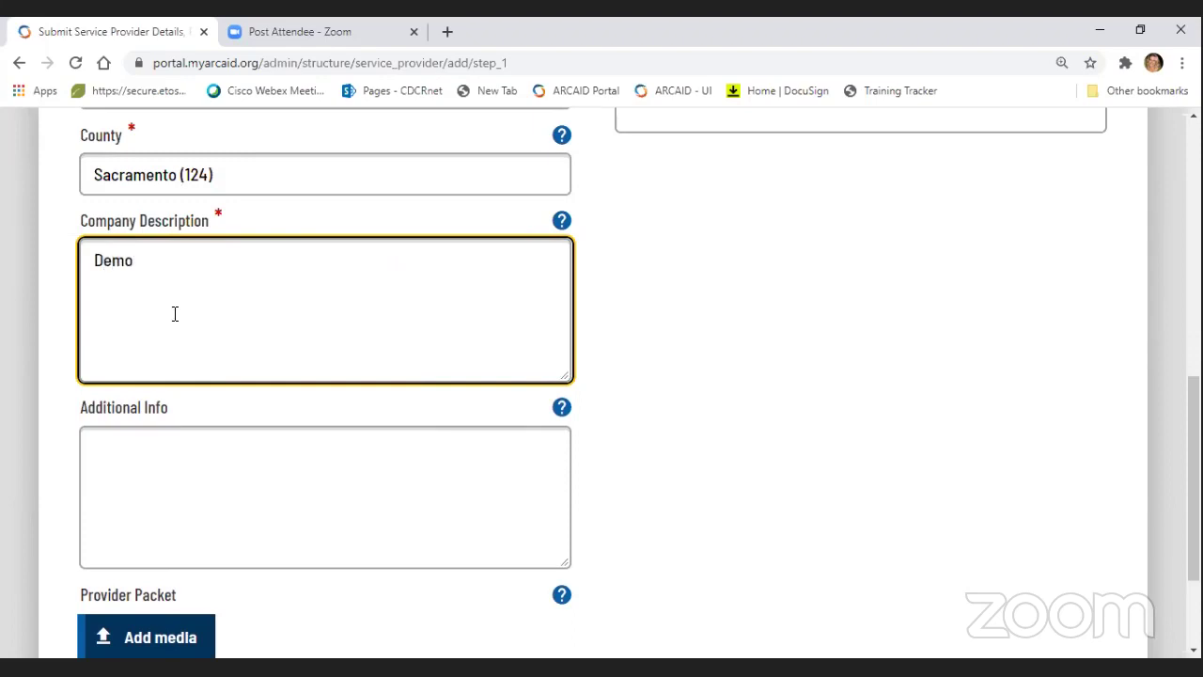
scroll(769, 368, "down", 2)
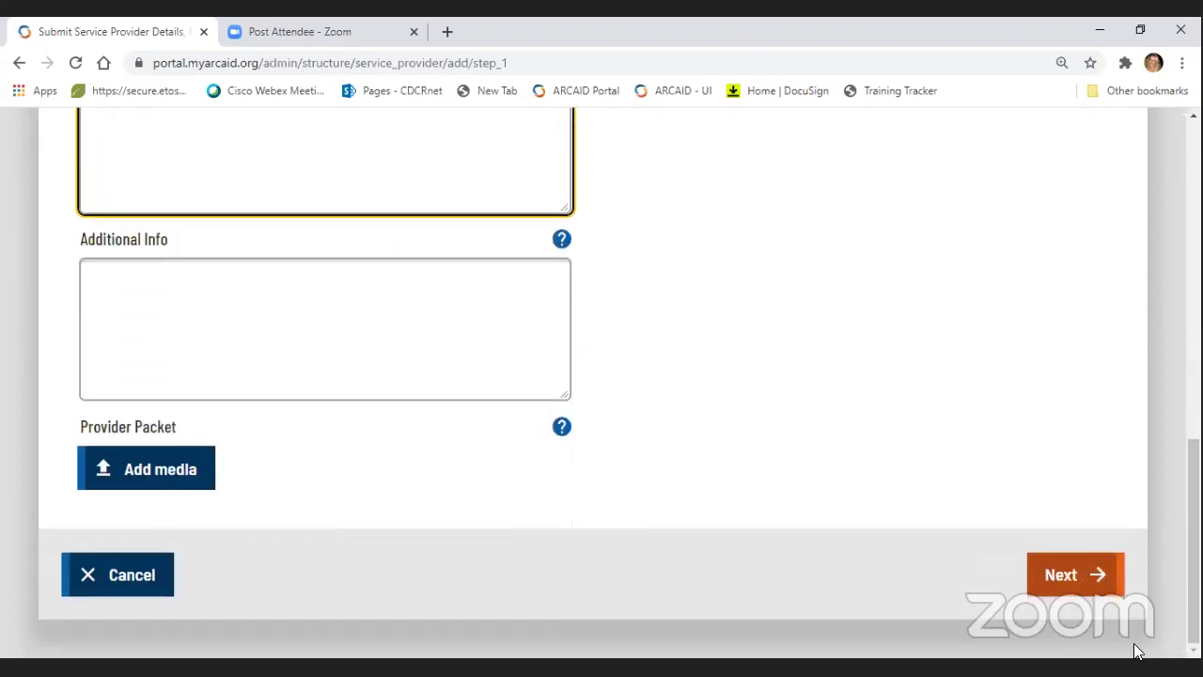
left_click(1045, 574)
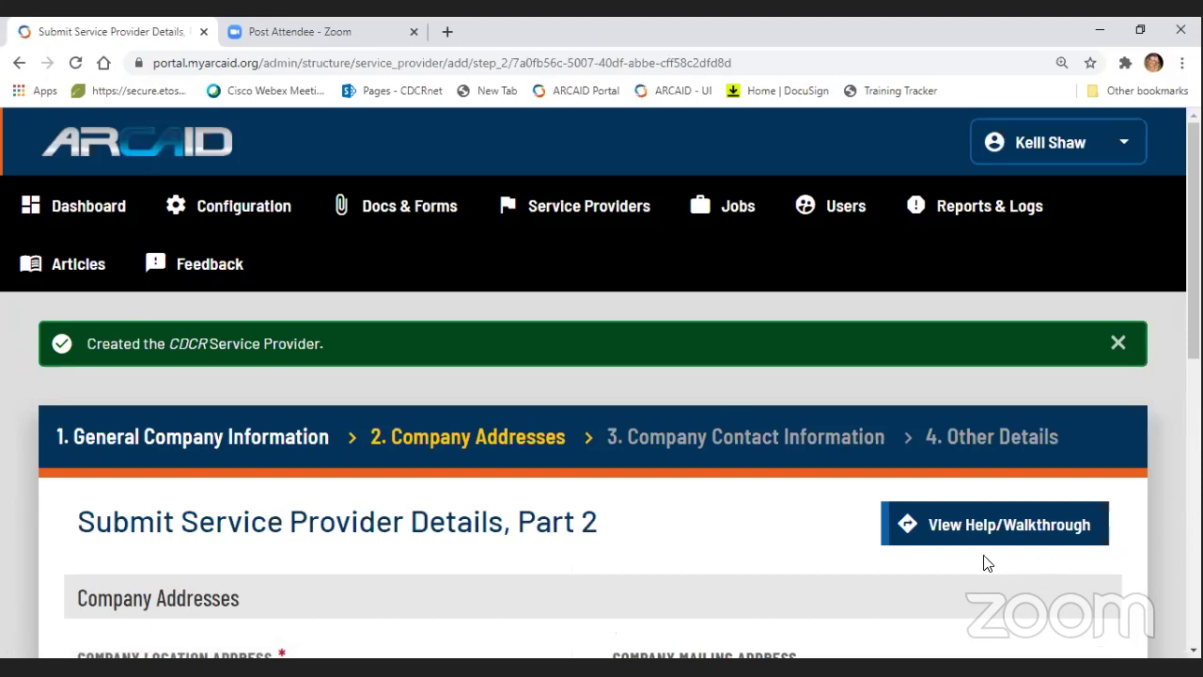
Fill in the company location address using the saved Rubble, Inc address suggestion
scroll(632, 483, "down", 1)
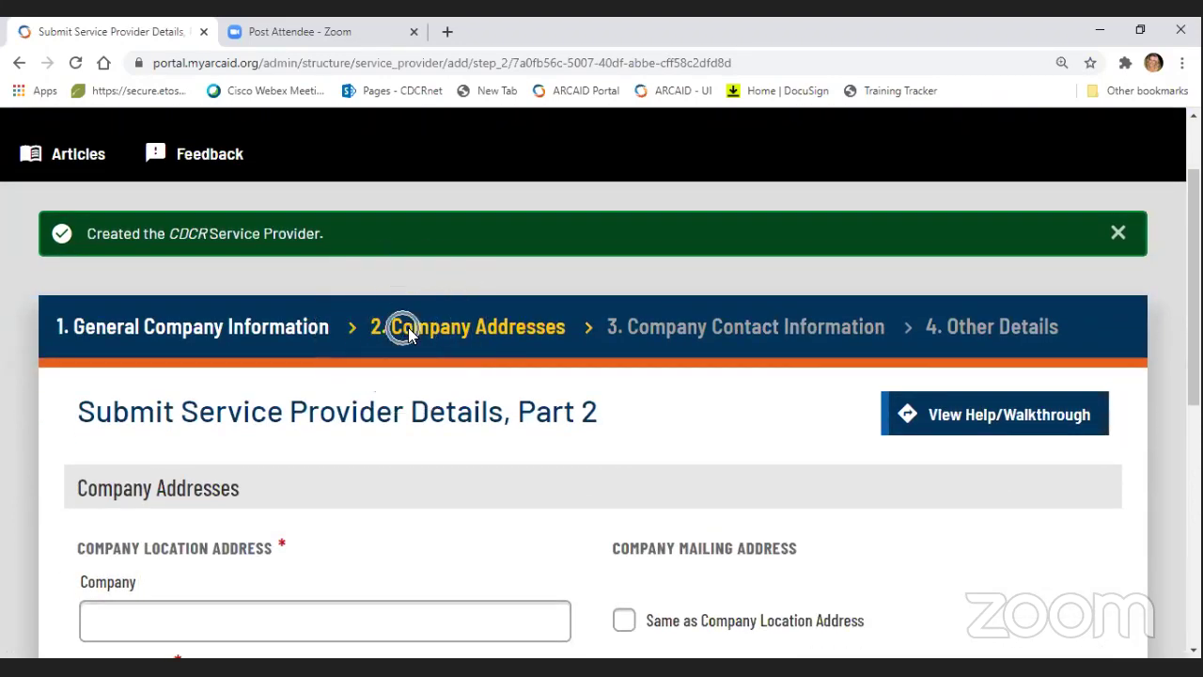
scroll(414, 337, "down", 3)
left_click(141, 246)
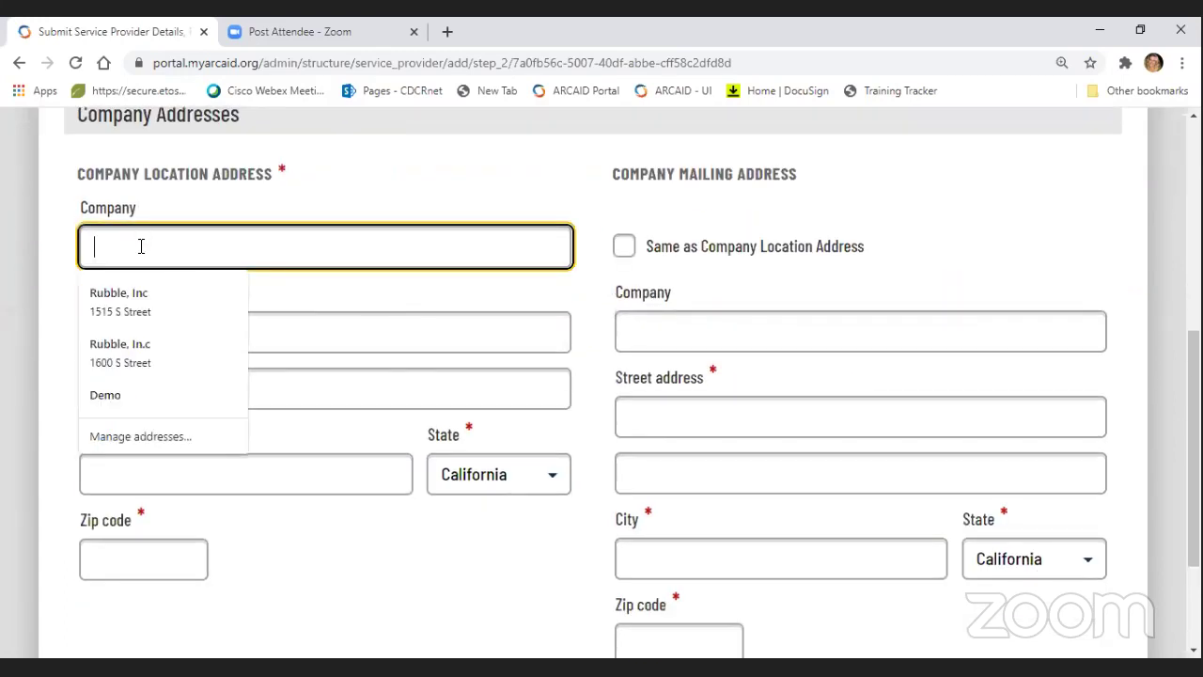
left_click(141, 296)
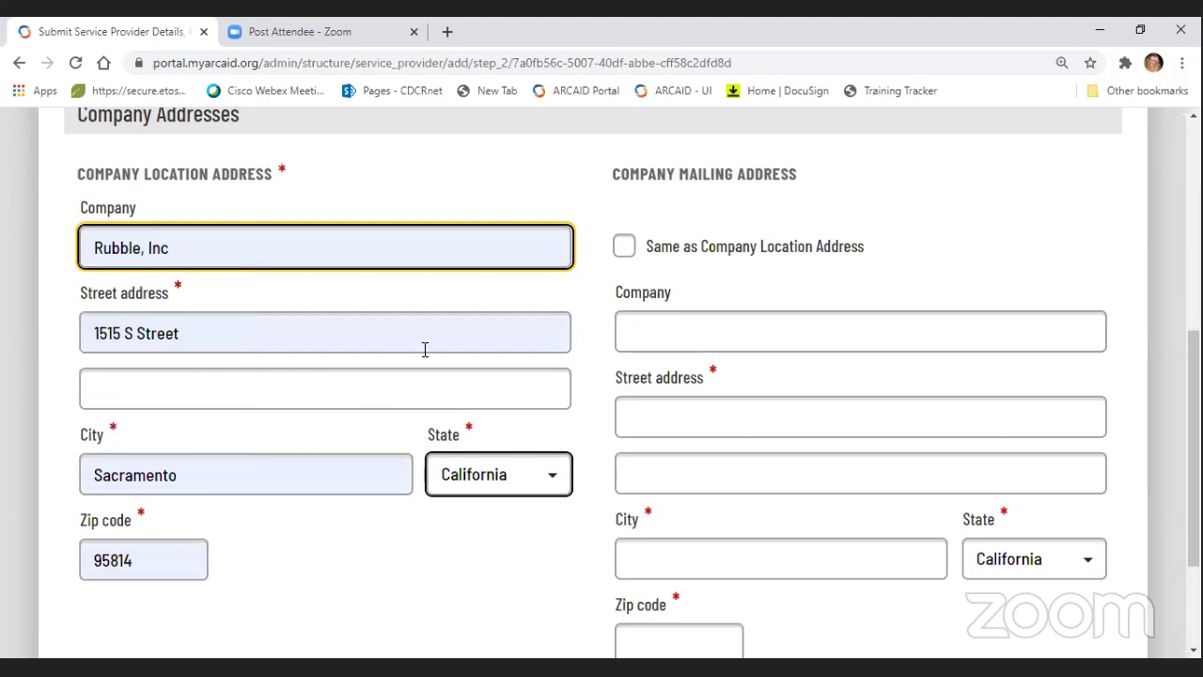
Make the mailing address the same as the company location address and proceed to Company Contact Information
left_click(625, 246)
scroll(611, 254, "down", 2)
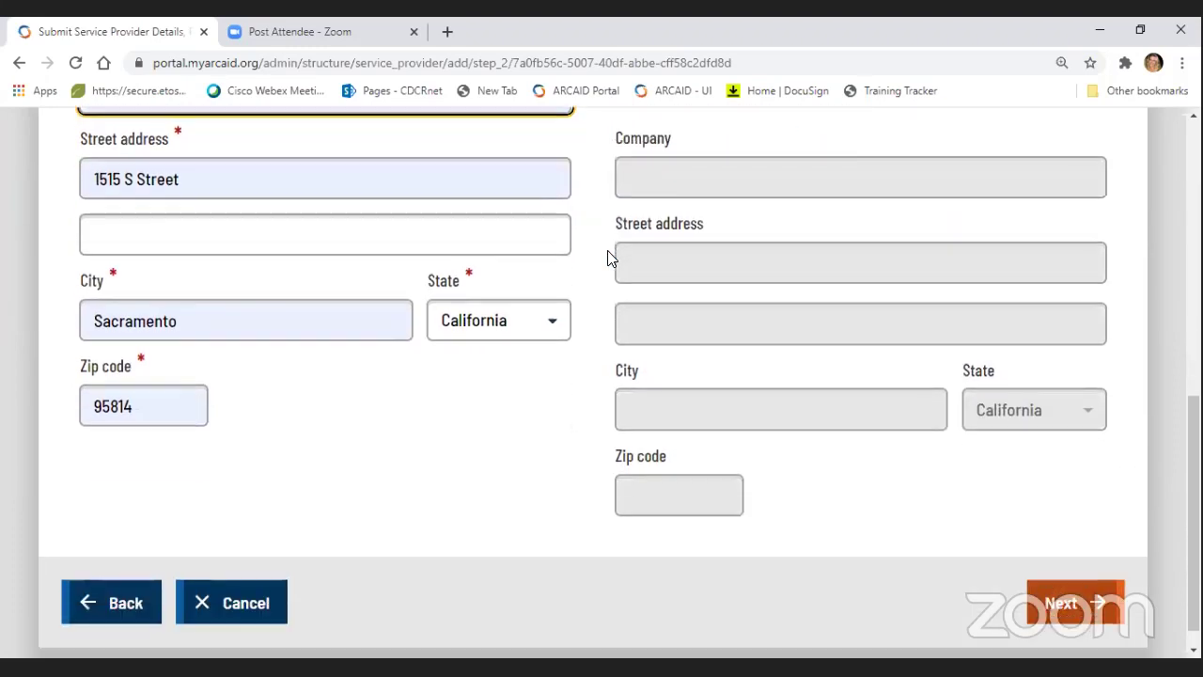
left_click(1053, 602)
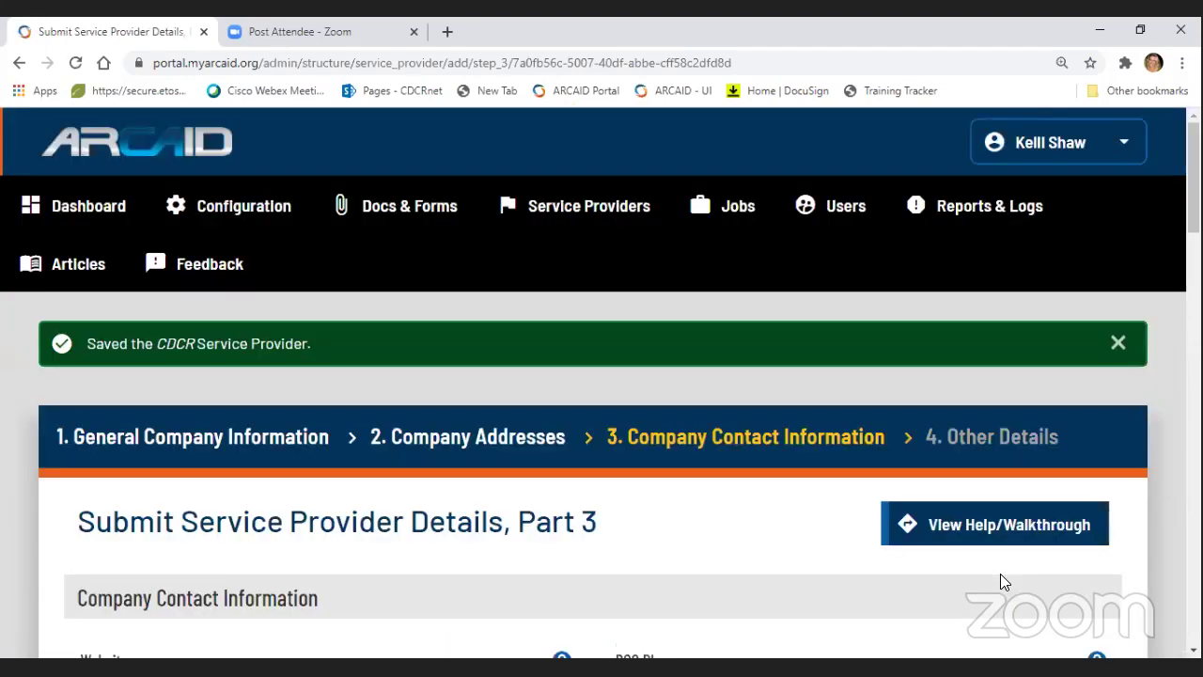
Leave the company contact fields blank and choose Monday as the day for the first Business Hours entry
scroll(806, 521, "down", 2)
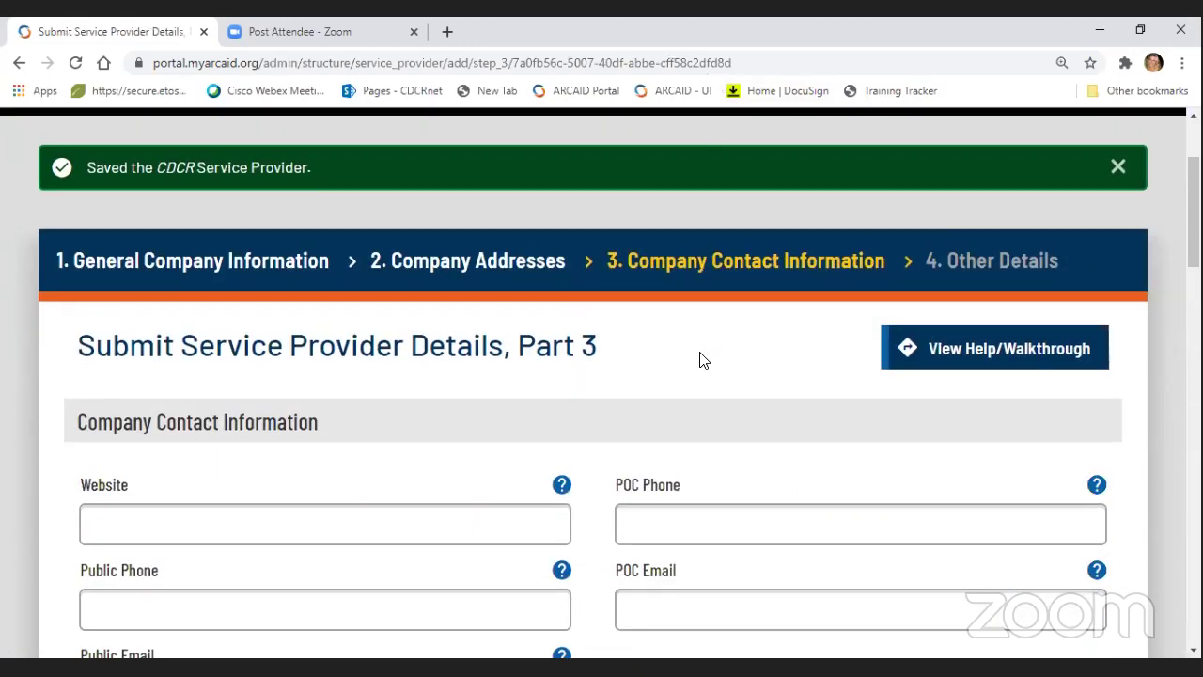
scroll(710, 355, "down", 3)
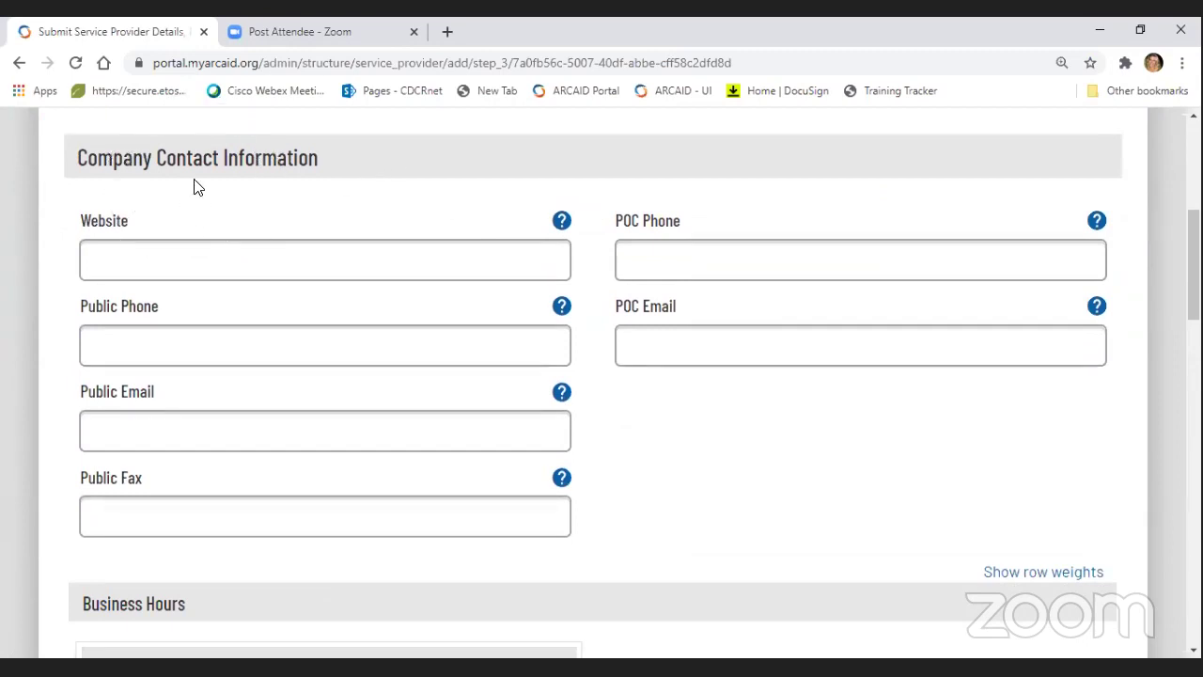
left_click(203, 268)
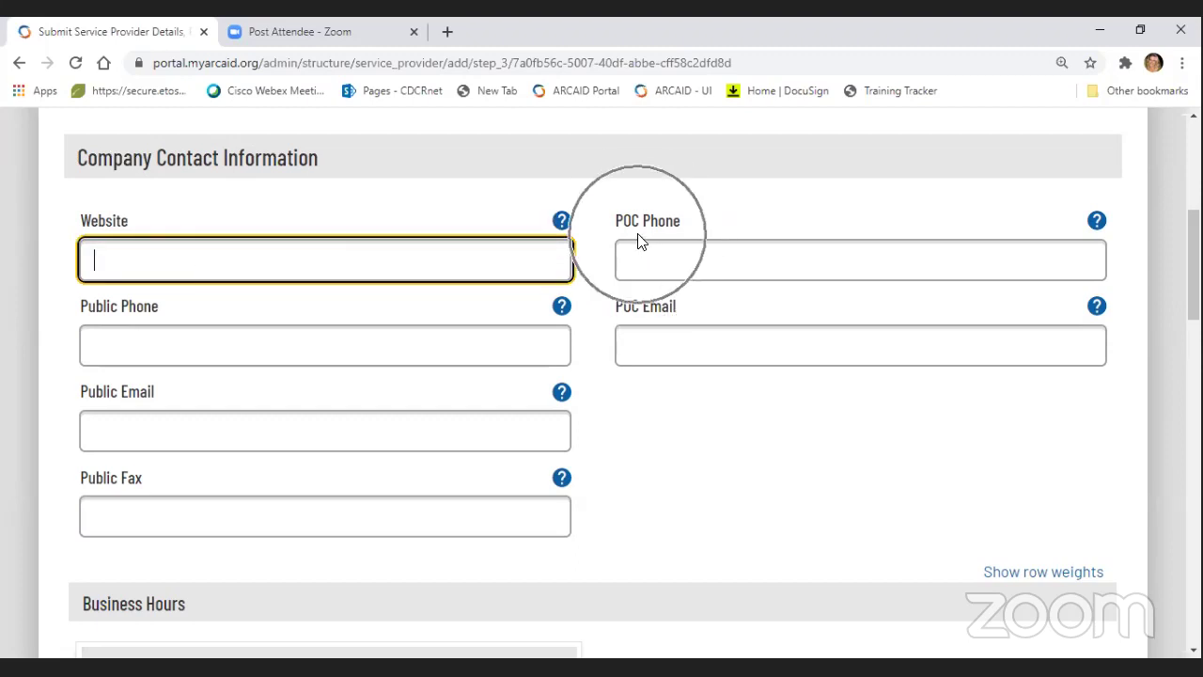
scroll(636, 243, "down", 3)
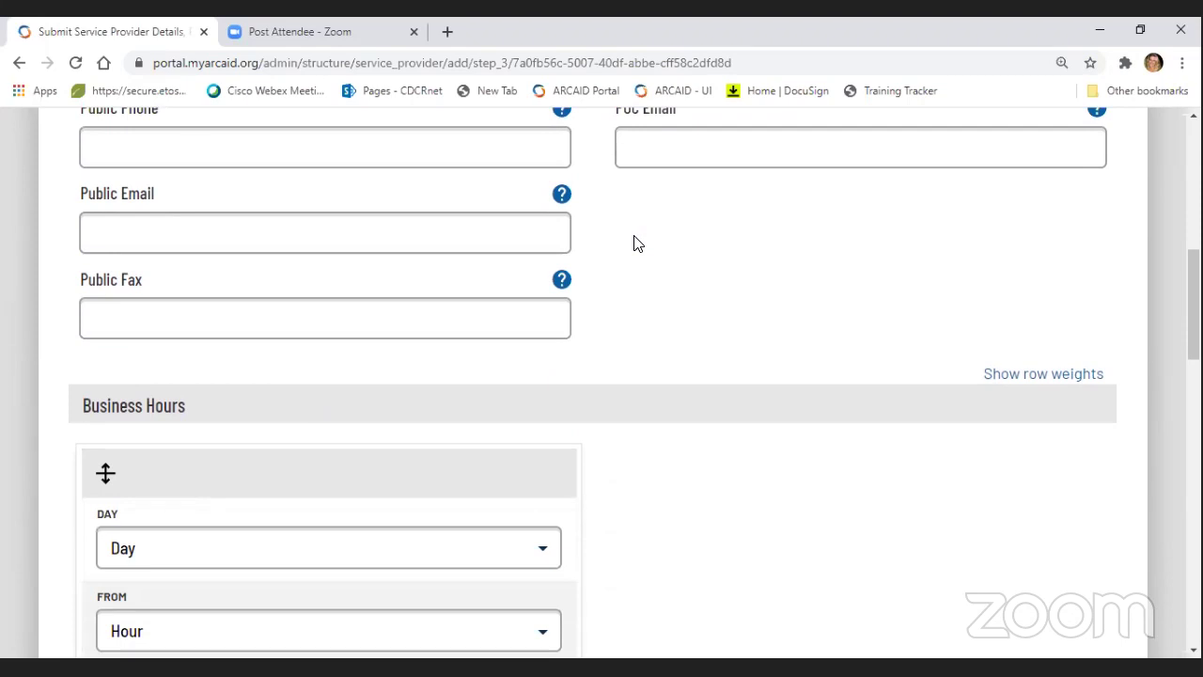
scroll(680, 274, "down", 3)
left_click(179, 167)
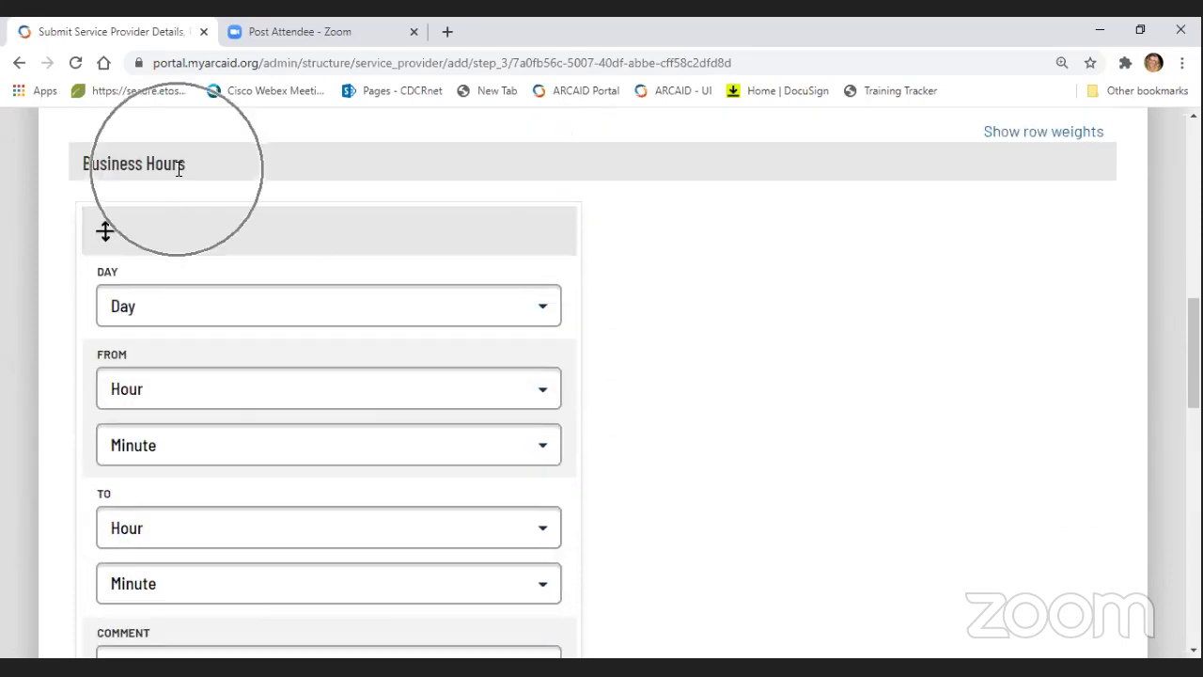
left_click(543, 311)
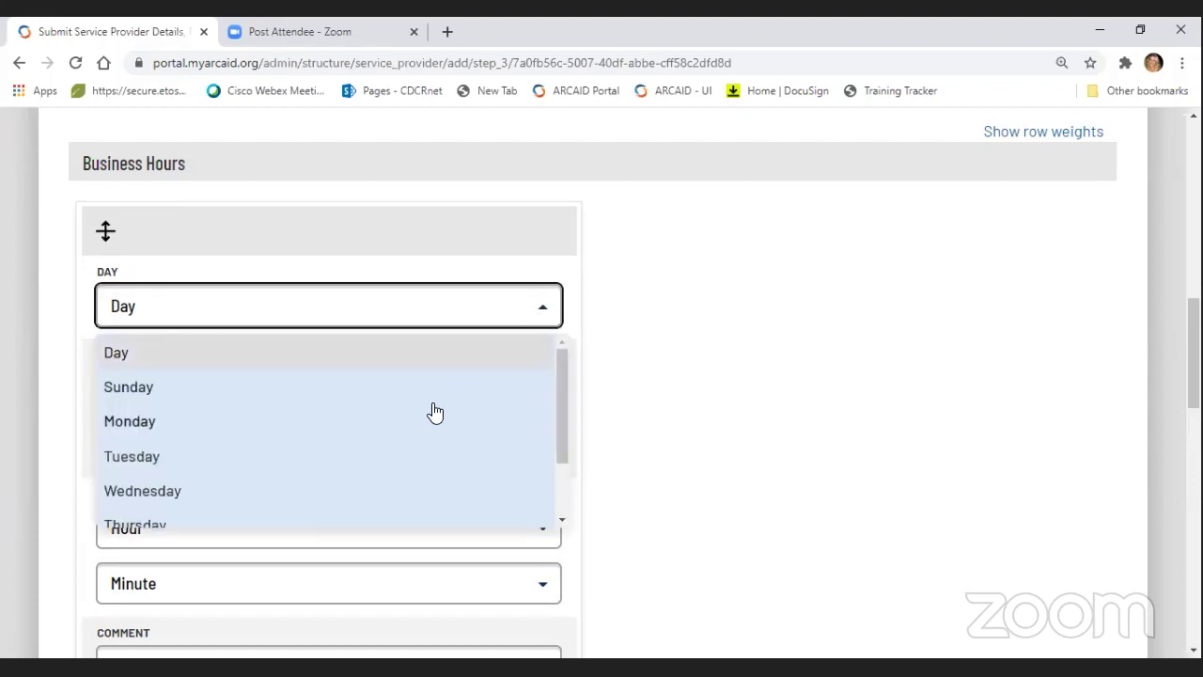
left_click(434, 414)
Set Monday's business hours to start at hour 3, minute 00
left_click(544, 390)
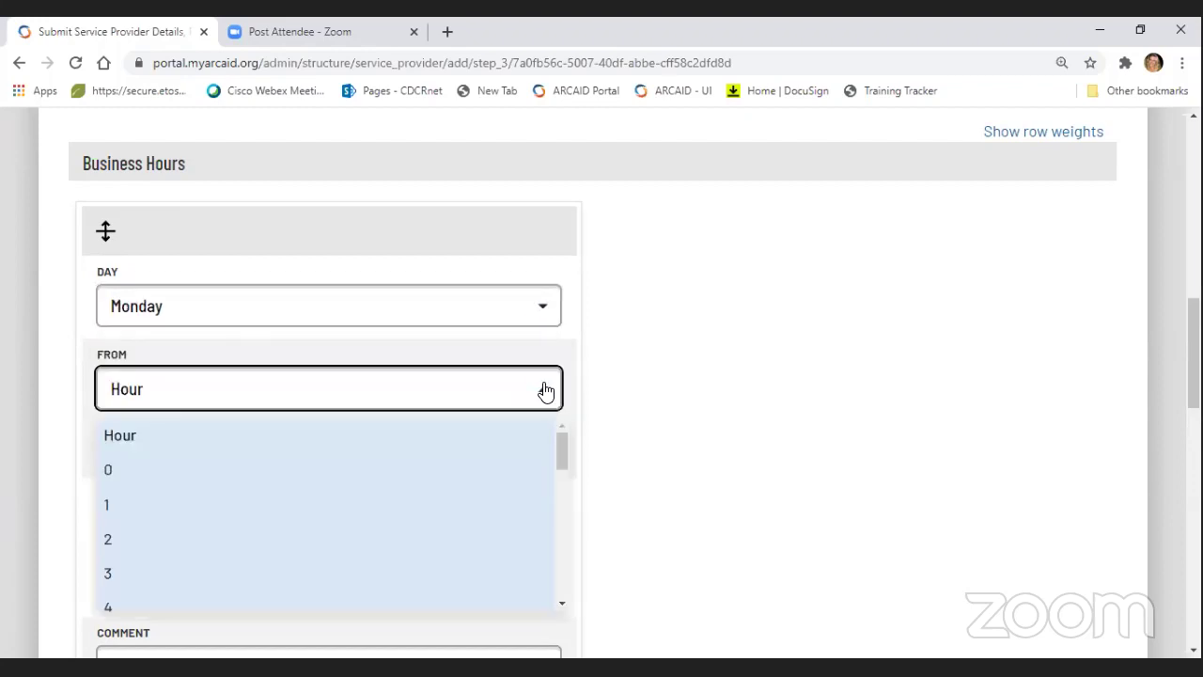
left_click(122, 575)
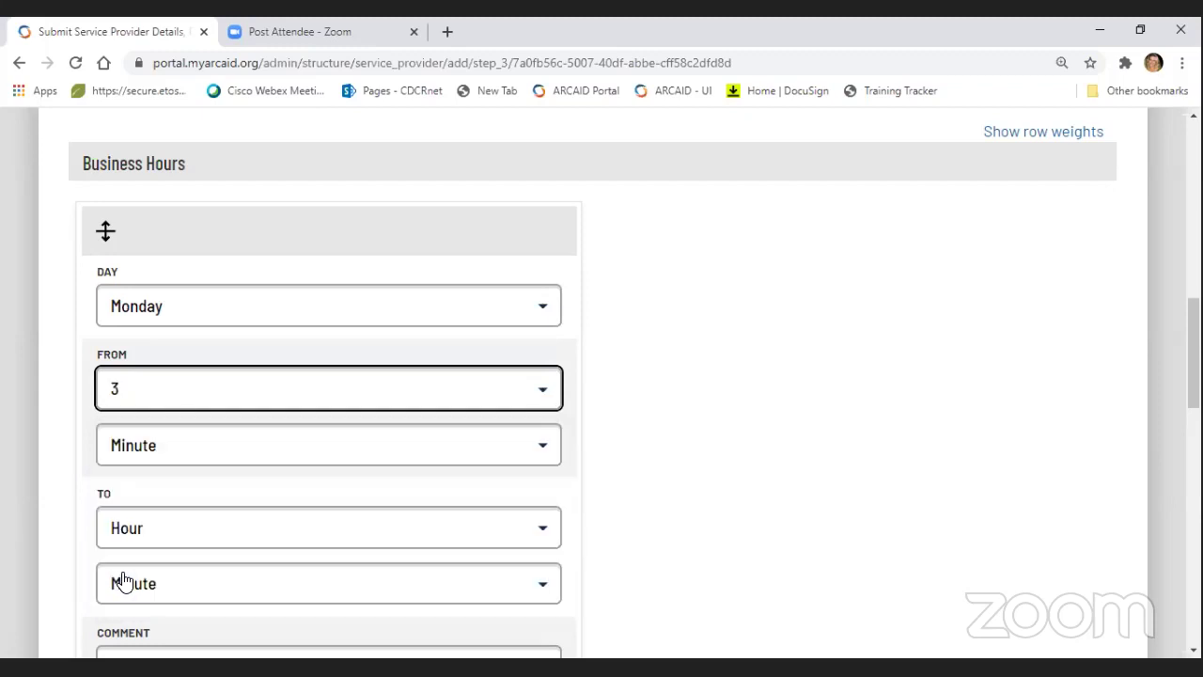
scroll(235, 451, "down", 2)
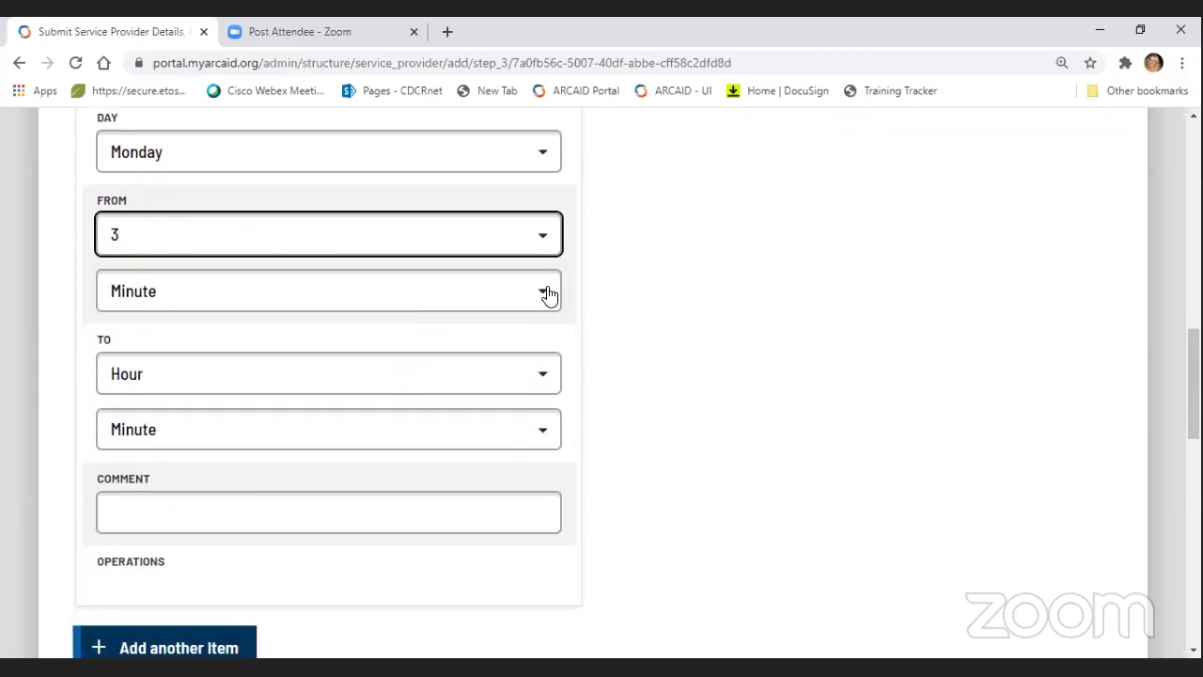
left_click(547, 294)
left_click(354, 374)
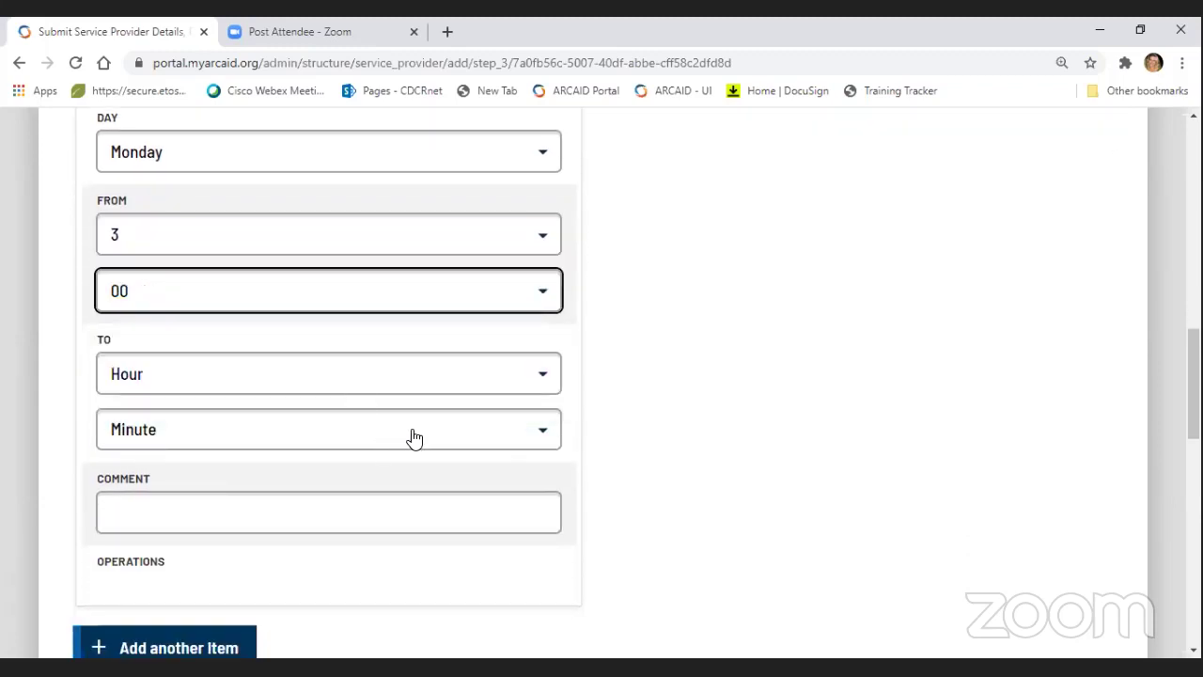
Set Monday's business hours to end at hour 12, minute 30, leaving the comment blank
left_click(527, 374)
scroll(502, 461, "down", 3)
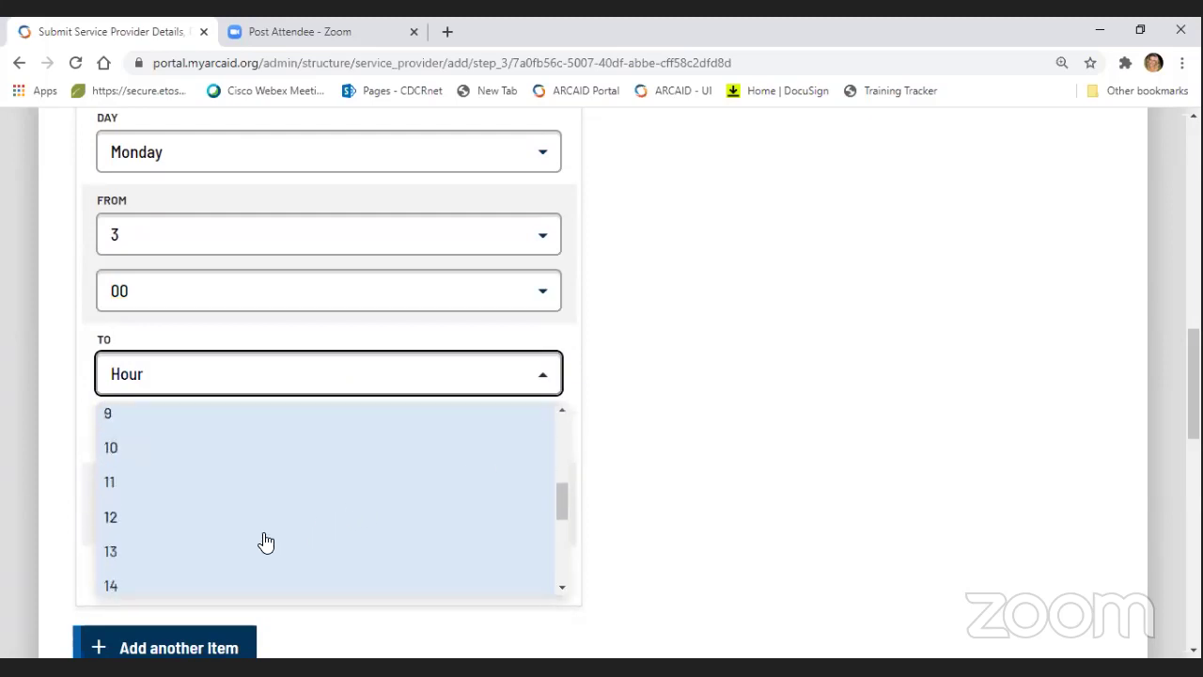
left_click(115, 519)
left_click(534, 431)
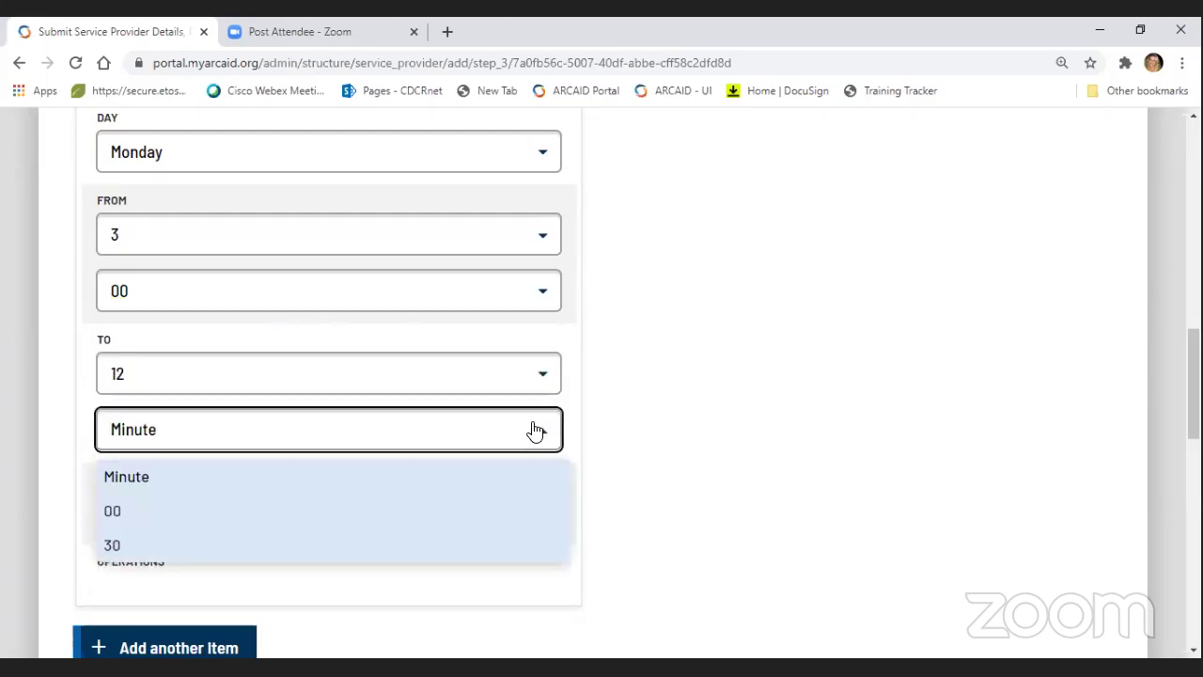
left_click(390, 541)
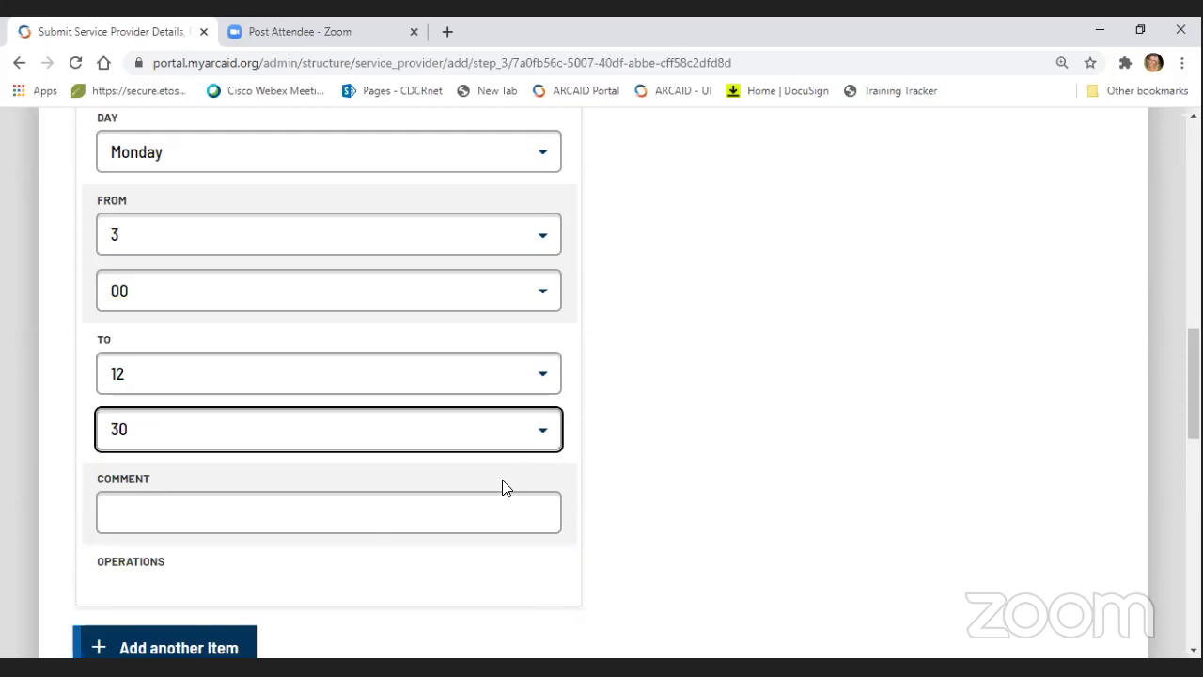
scroll(456, 536, "down", 1)
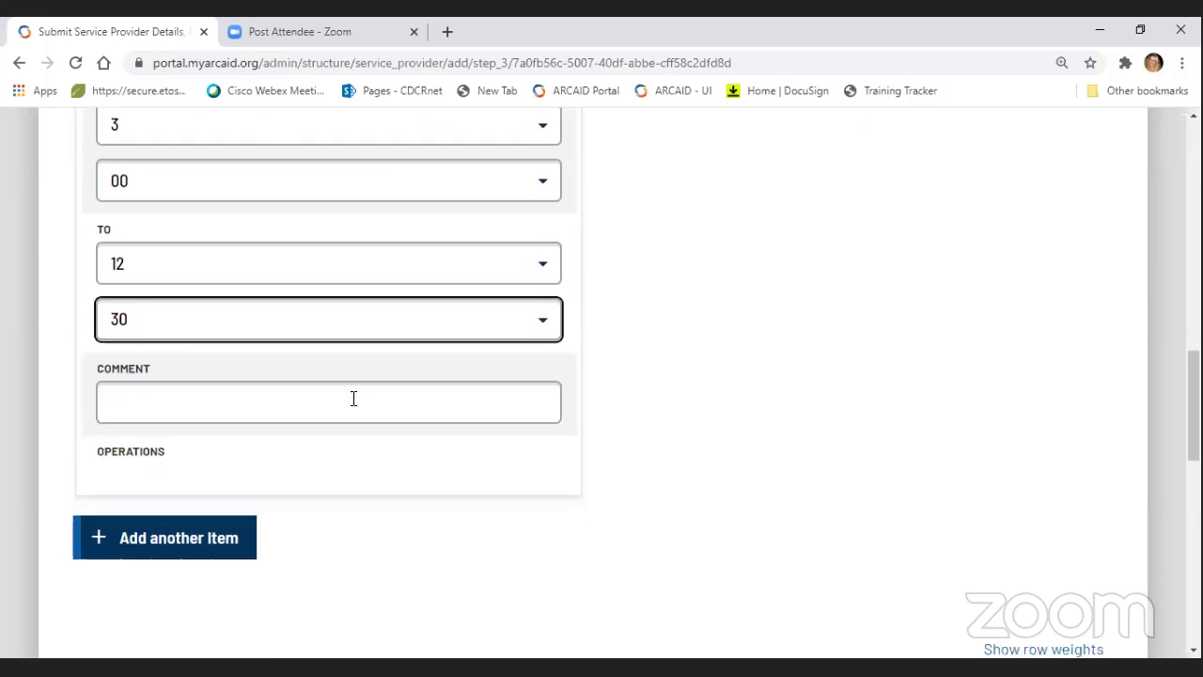
left_click(356, 418)
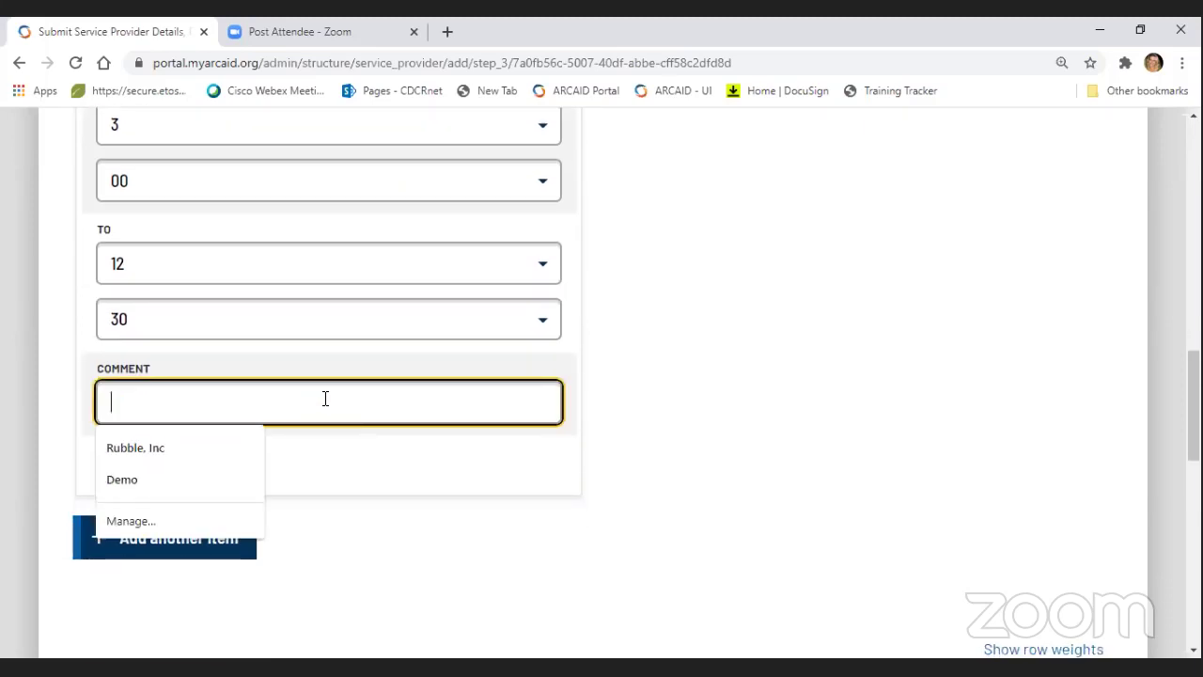
left_click(326, 572)
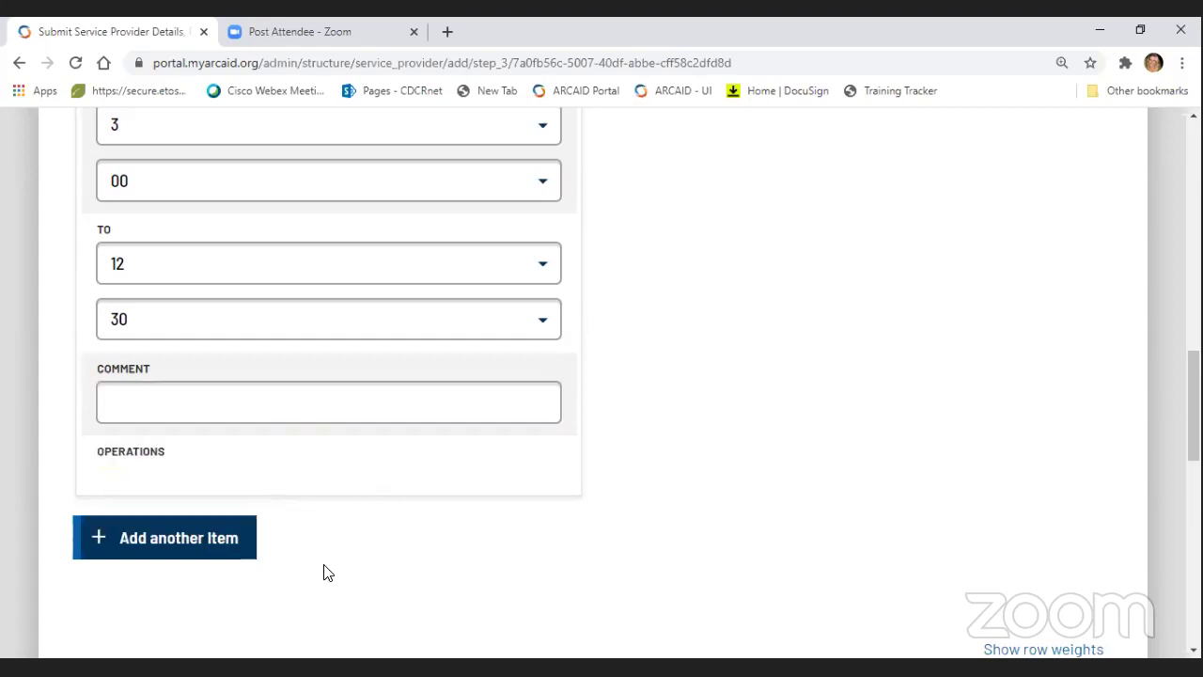
Leave On Call Hours and Other Details blank and advance through both form parts to the review page
scroll(402, 582, "down", 2)
scroll(404, 575, "up", 2)
scroll(643, 515, "down", 3)
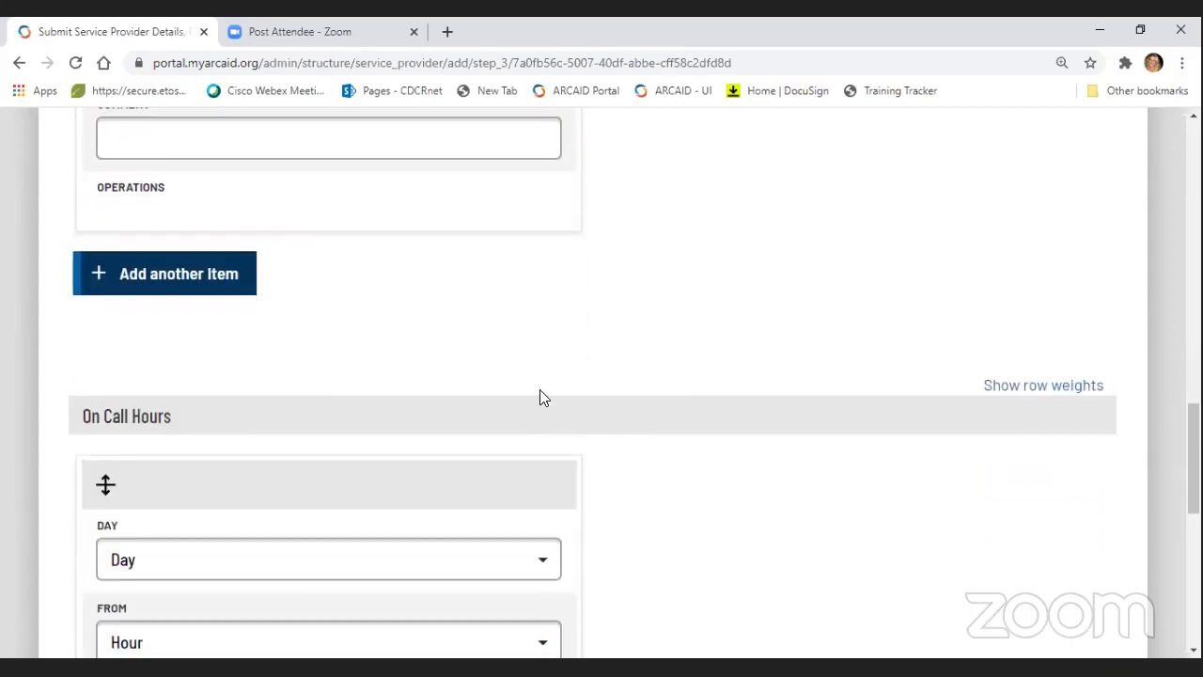
scroll(530, 326, "down", 2)
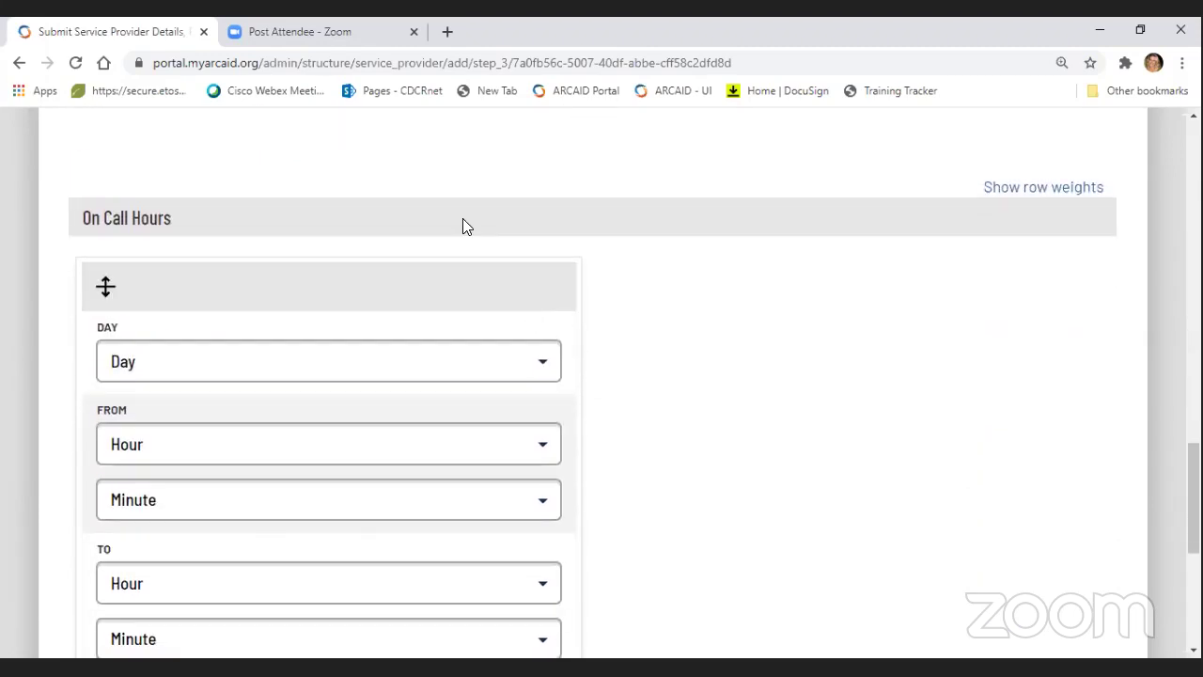
scroll(521, 198, "down", 1)
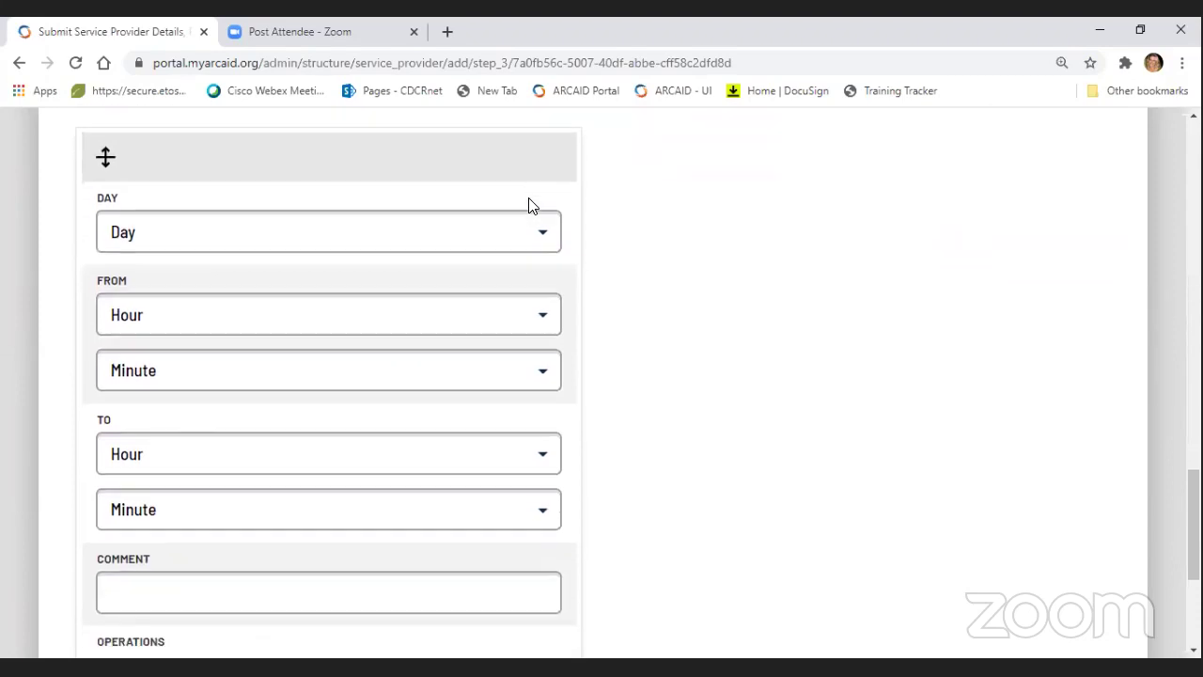
scroll(198, 164, "up", 1)
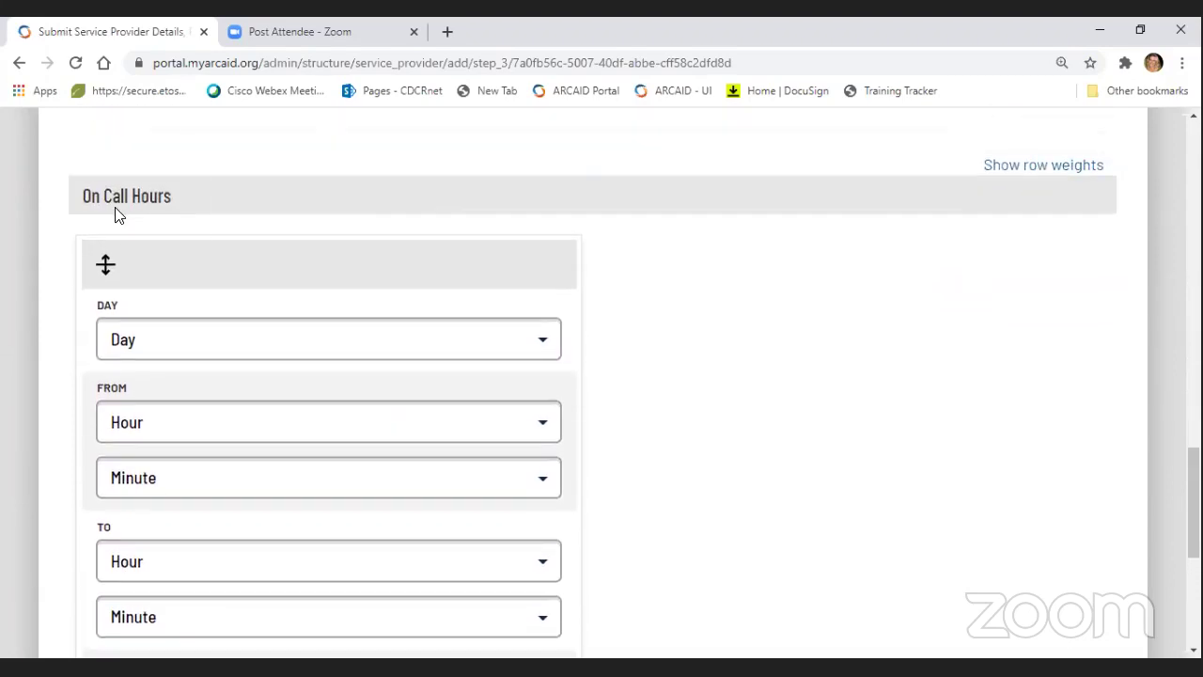
scroll(161, 256, "down", 4)
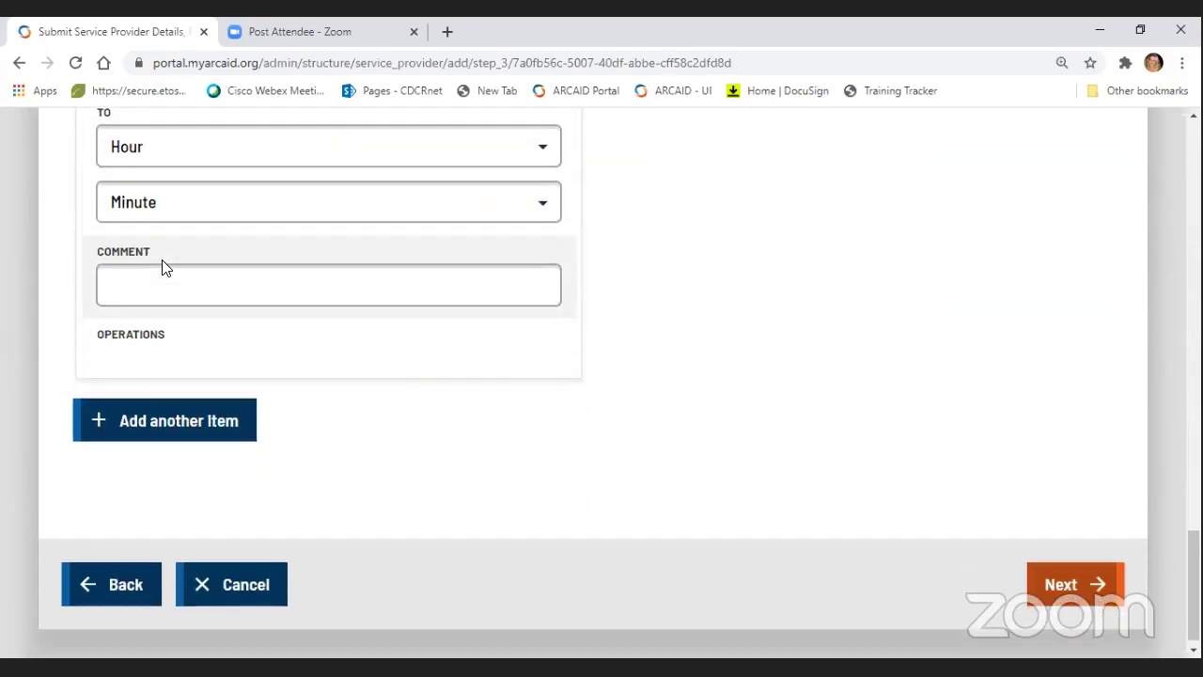
left_click(1081, 587)
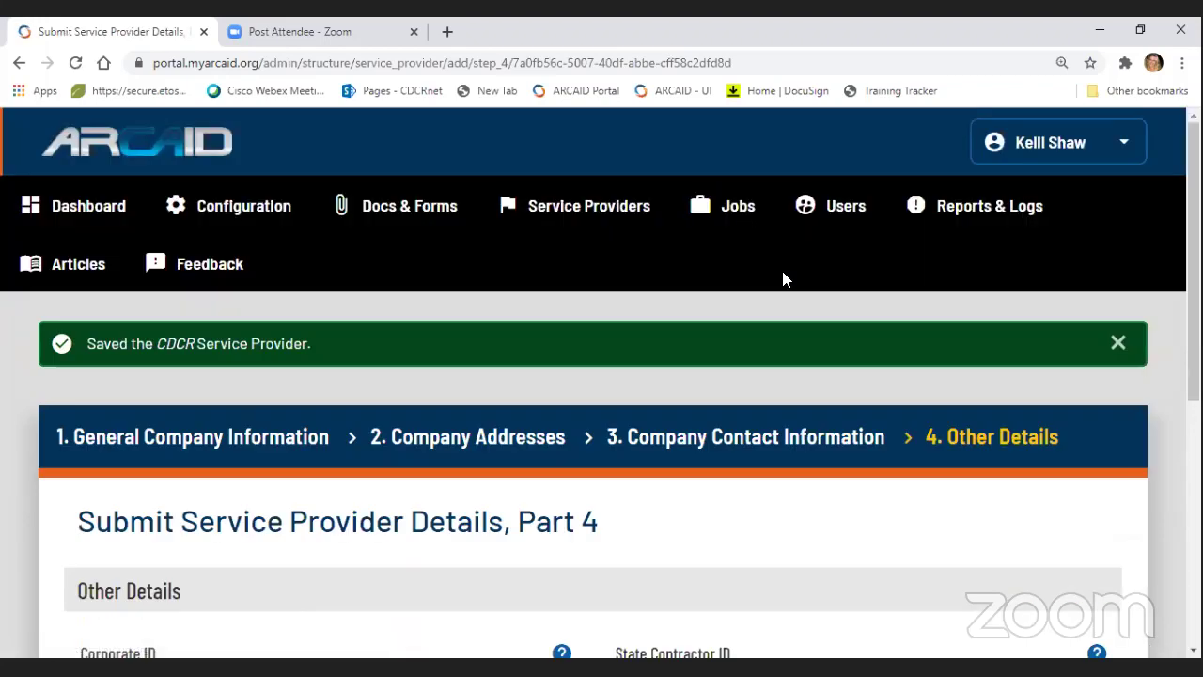
scroll(790, 276, "down", 4)
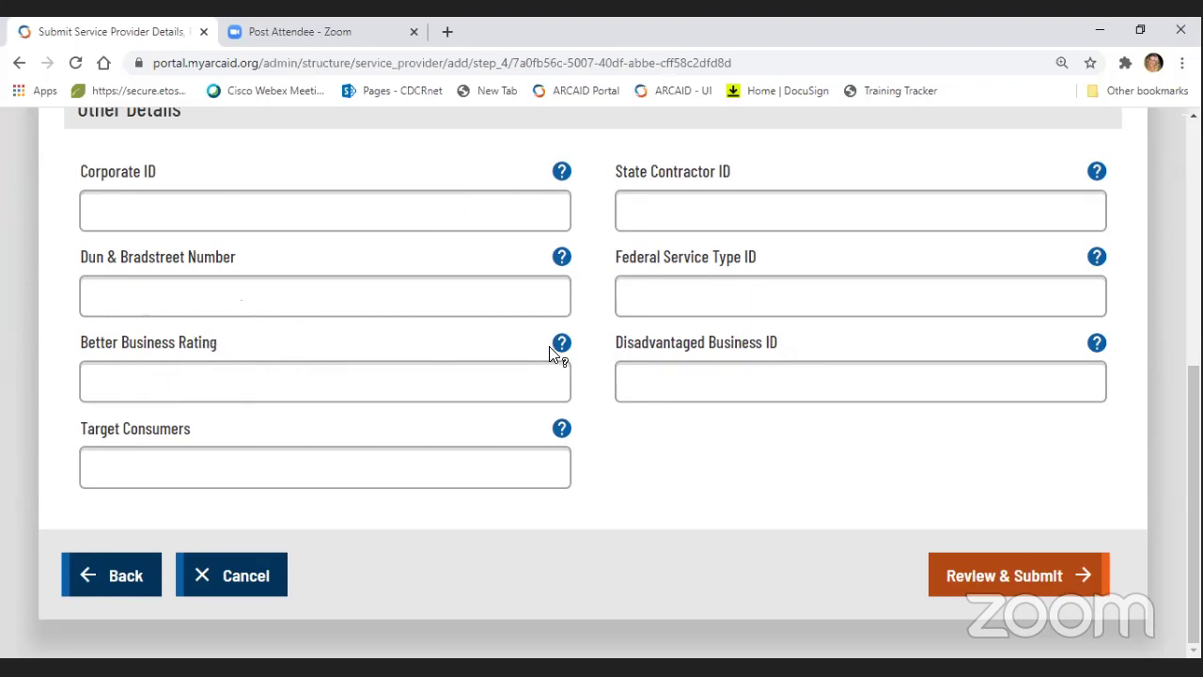
left_click(963, 585)
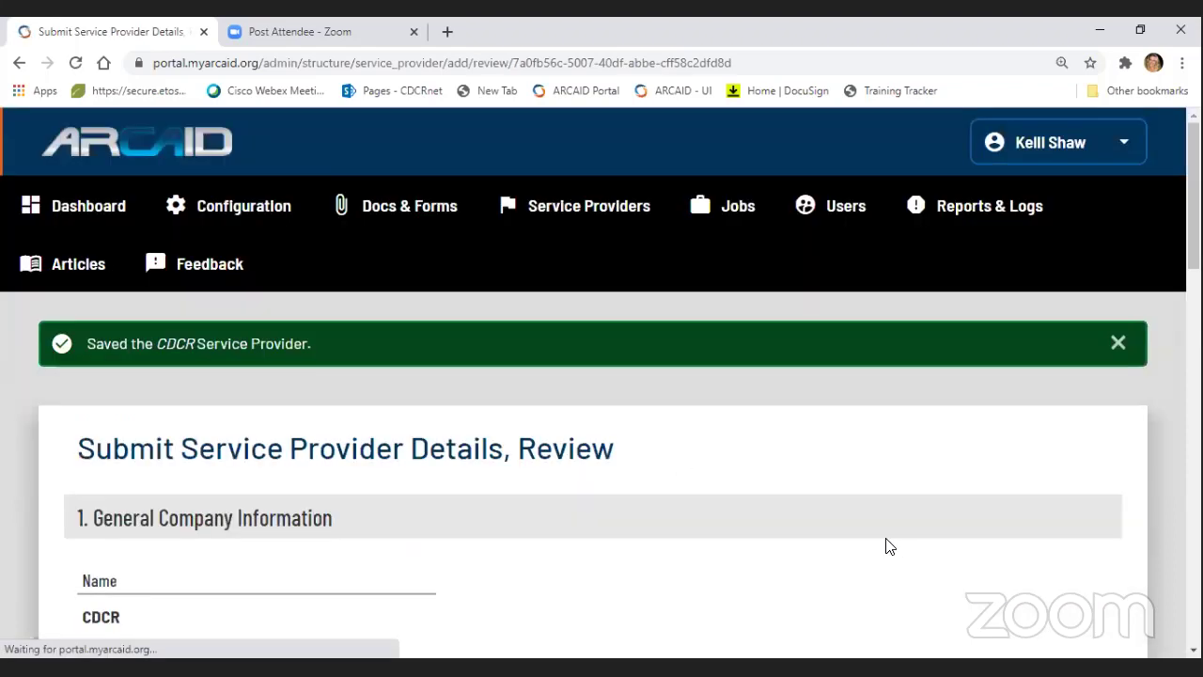
Check the entered company information, addresses, contact information and other details, and submit the service provider
scroll(740, 473, "down", 3)
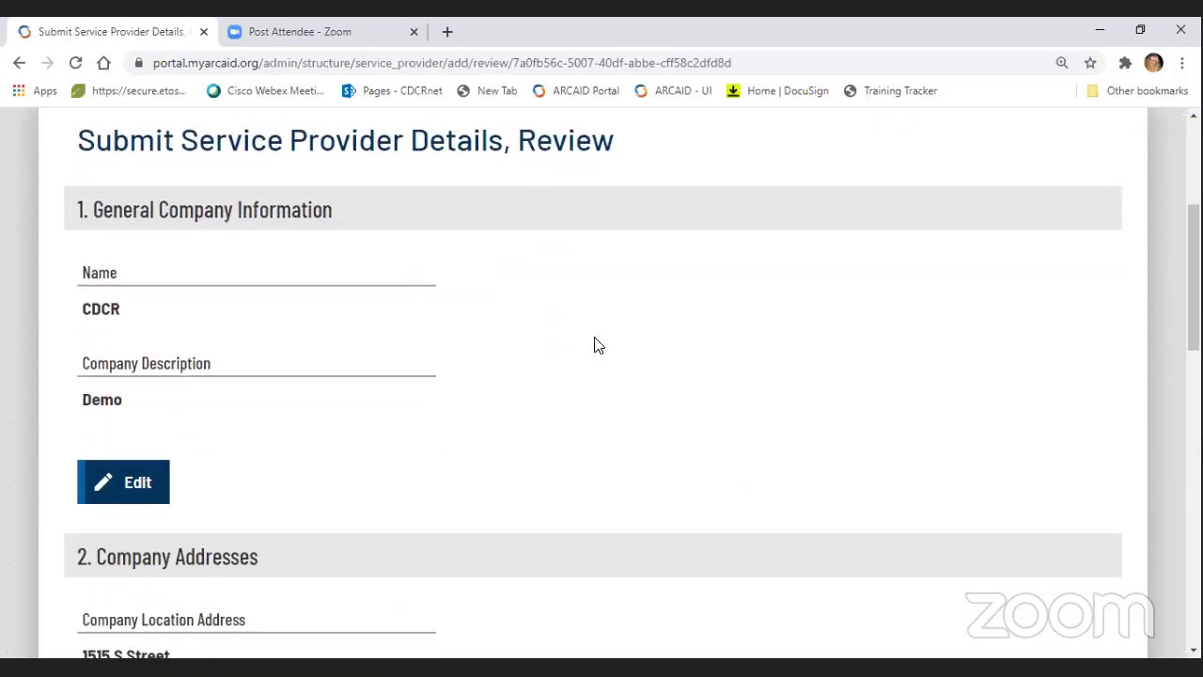
scroll(364, 334, "down", 1)
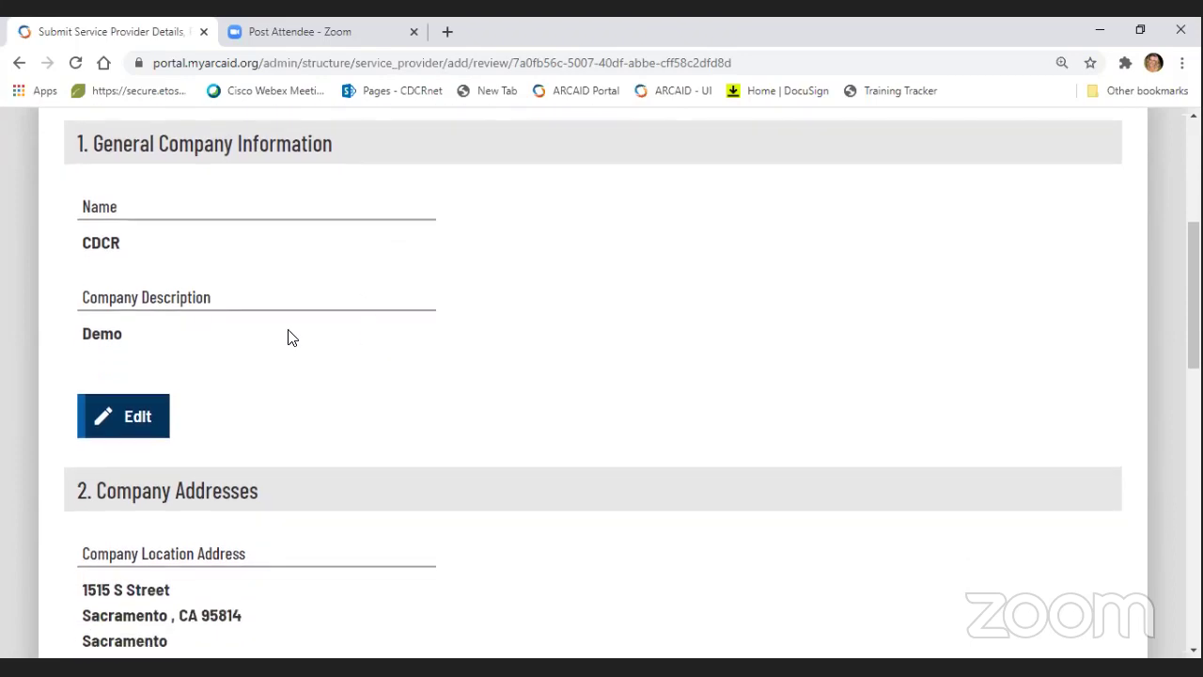
scroll(269, 353, "down", 4)
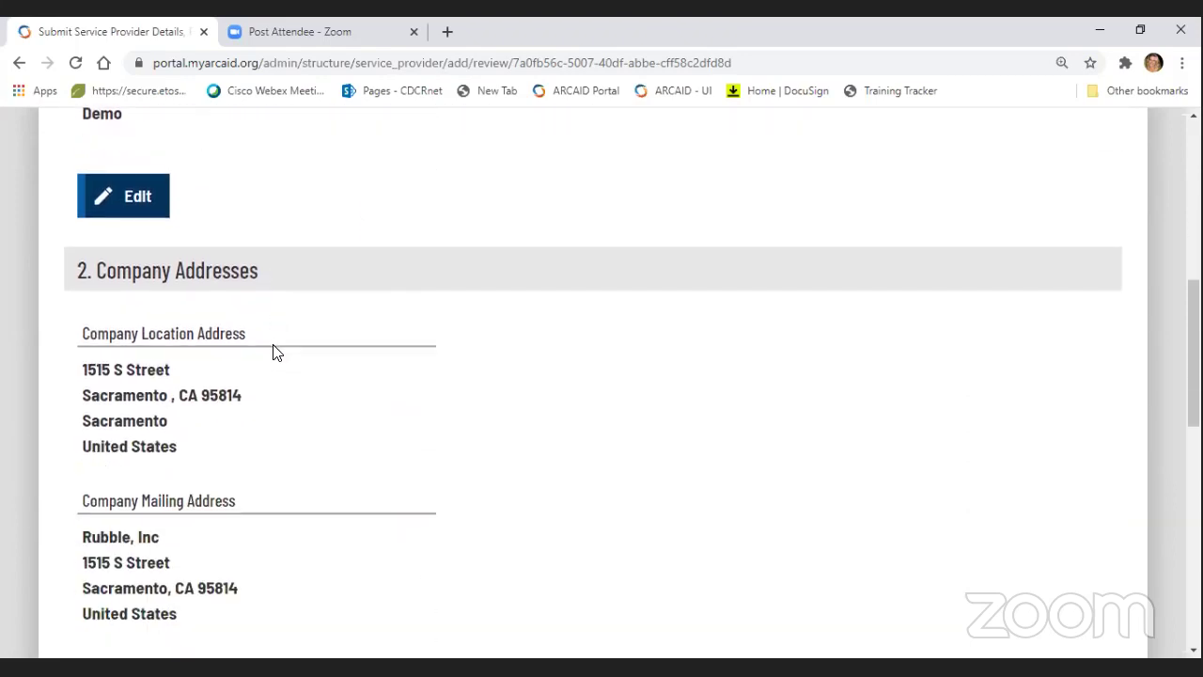
scroll(275, 362, "down", 3)
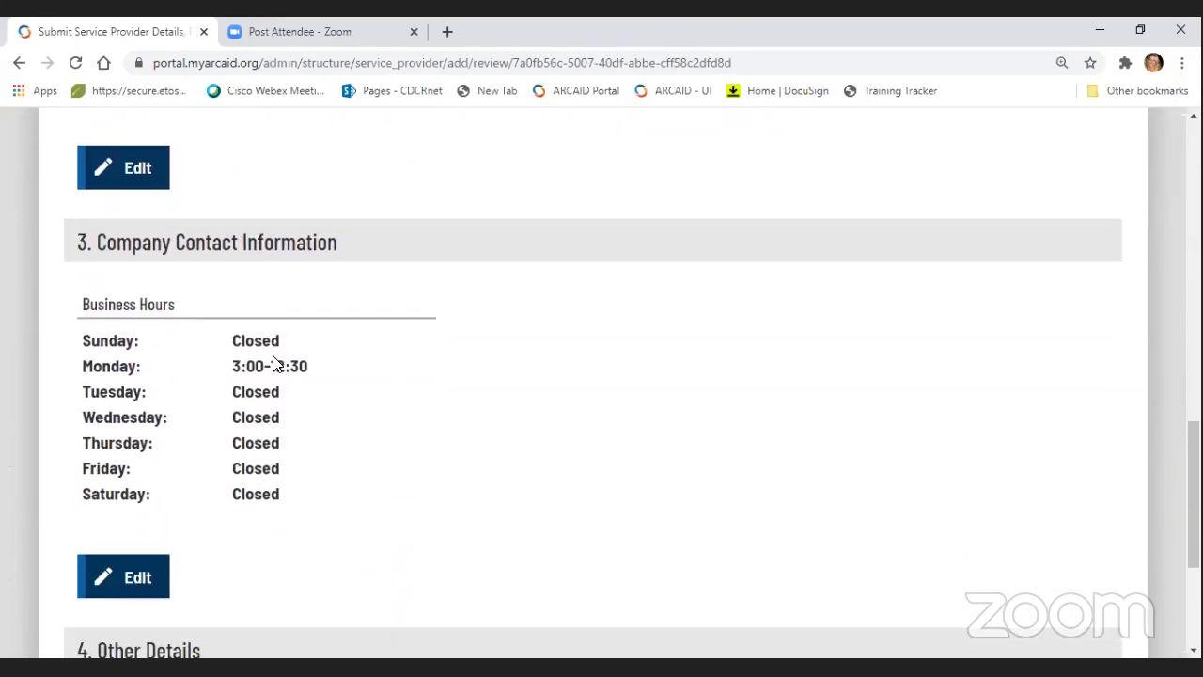
scroll(278, 358, "down", 3)
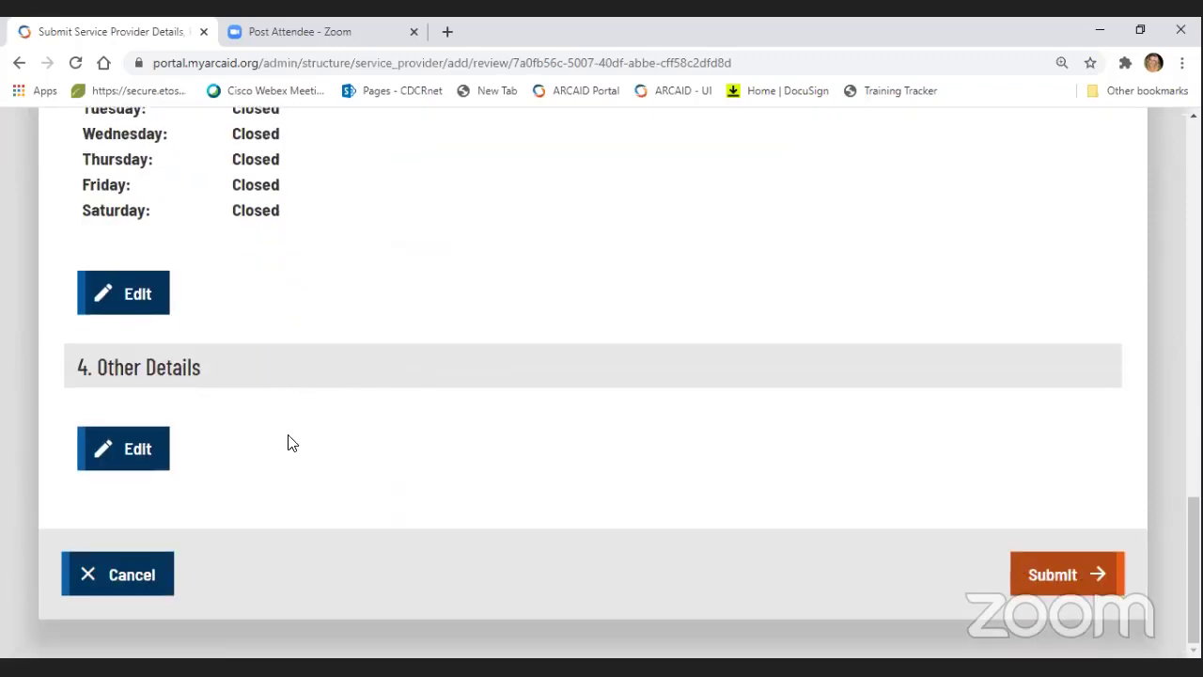
scroll(365, 462, "up", 7)
scroll(370, 465, "up", 7)
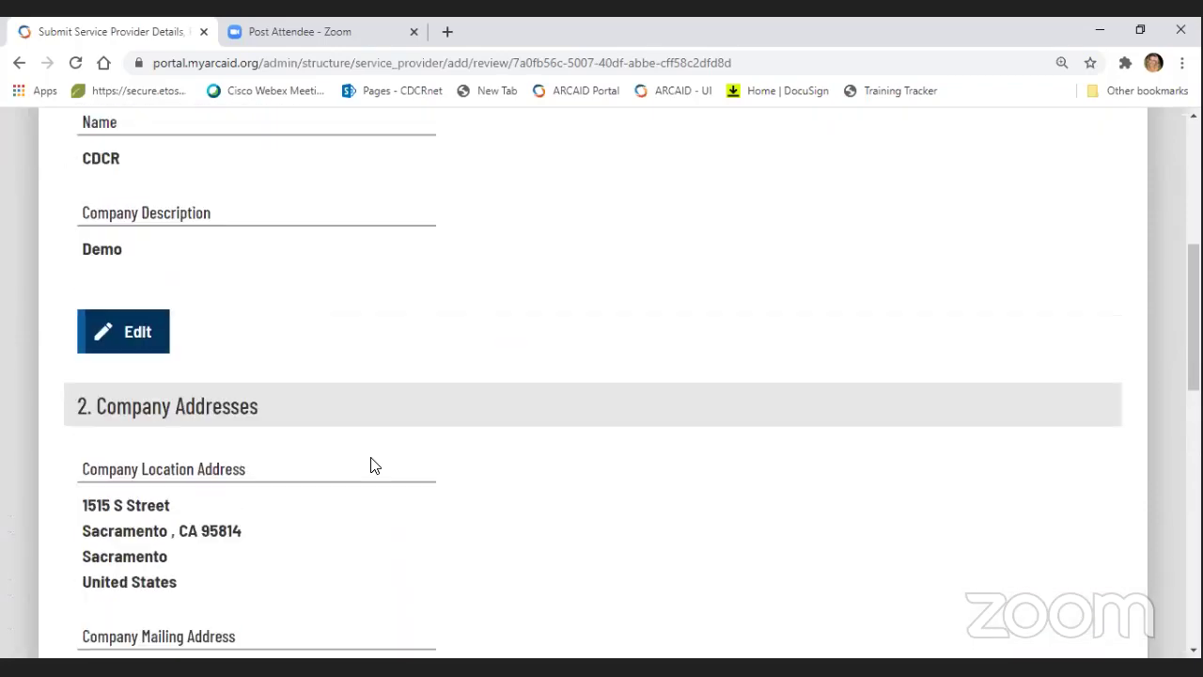
scroll(377, 461, "down", 3)
scroll(385, 471, "down", 11)
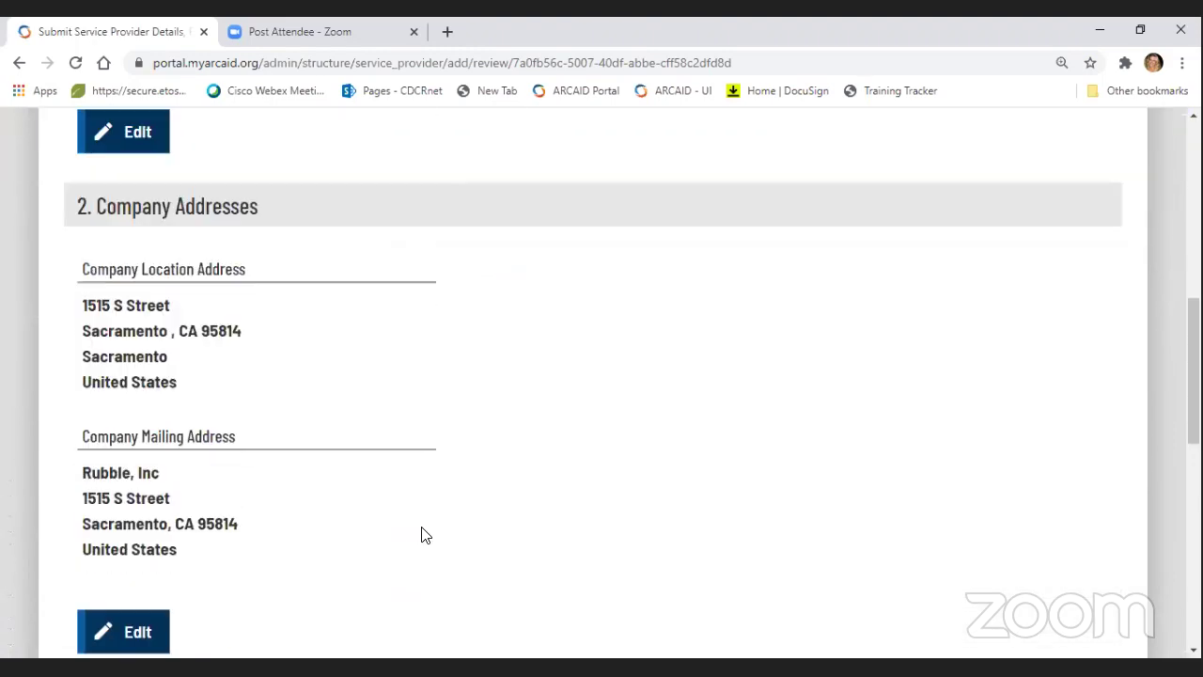
left_click(1075, 613)
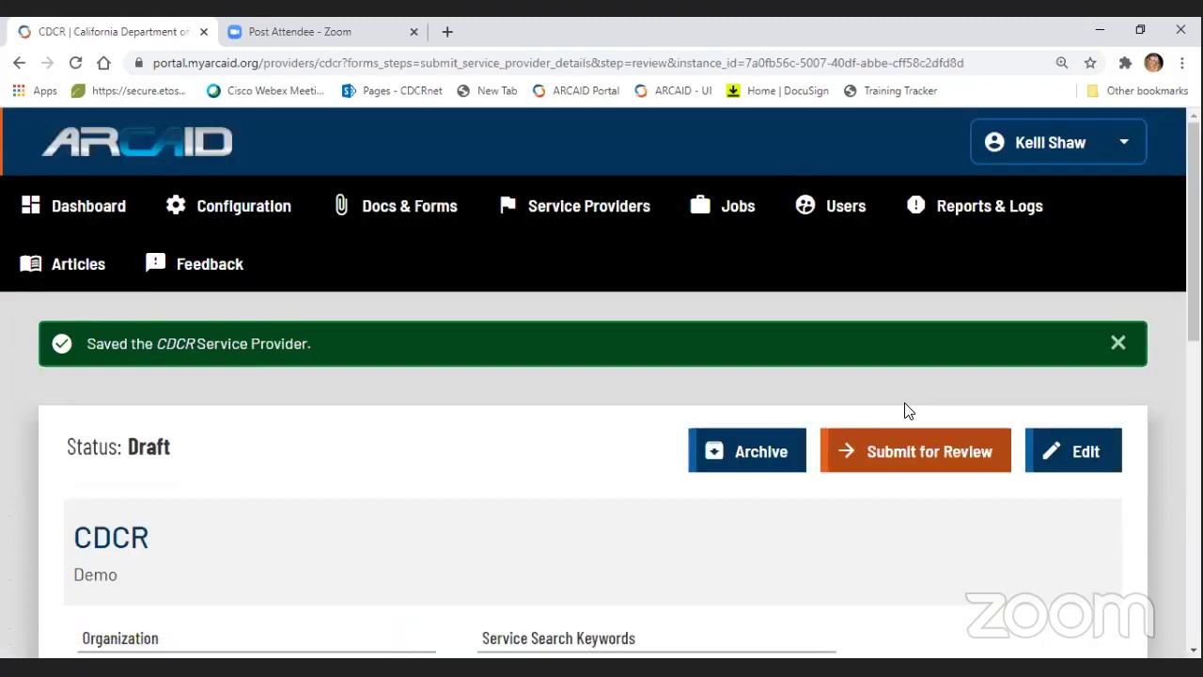
Examine the CDCR provider record's search keywords, addresses, business hours, other details and Services section
scroll(903, 411, "down", 4)
scroll(909, 413, "down", 1)
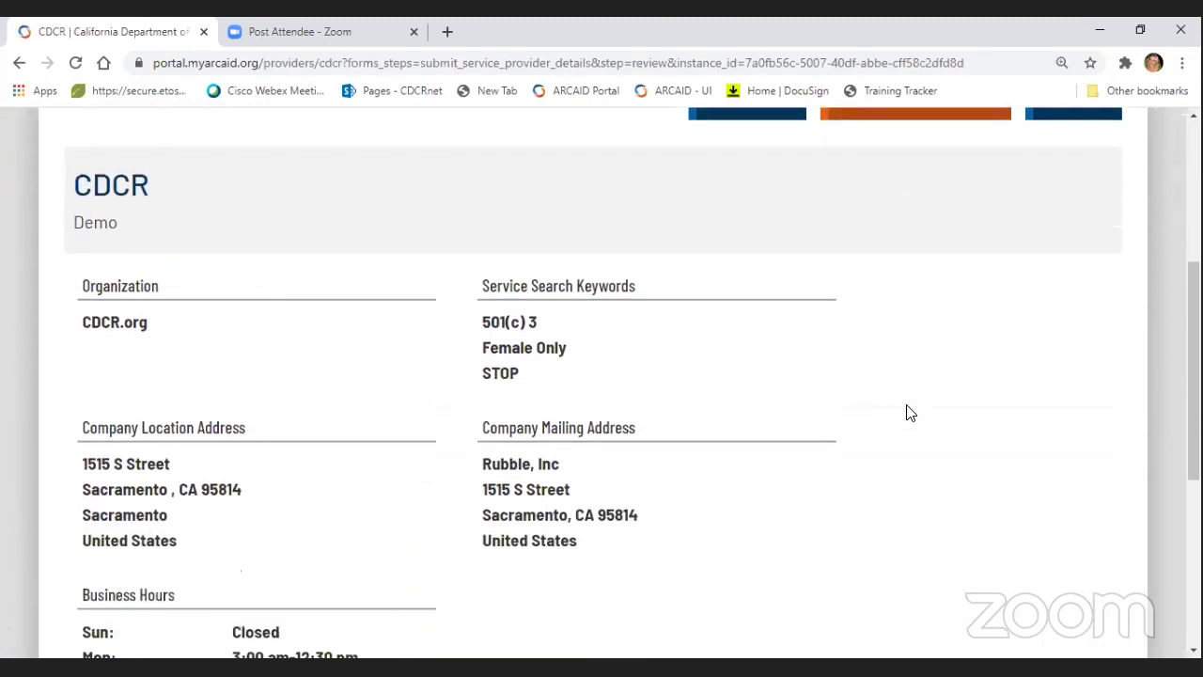
scroll(909, 413, "down", 3)
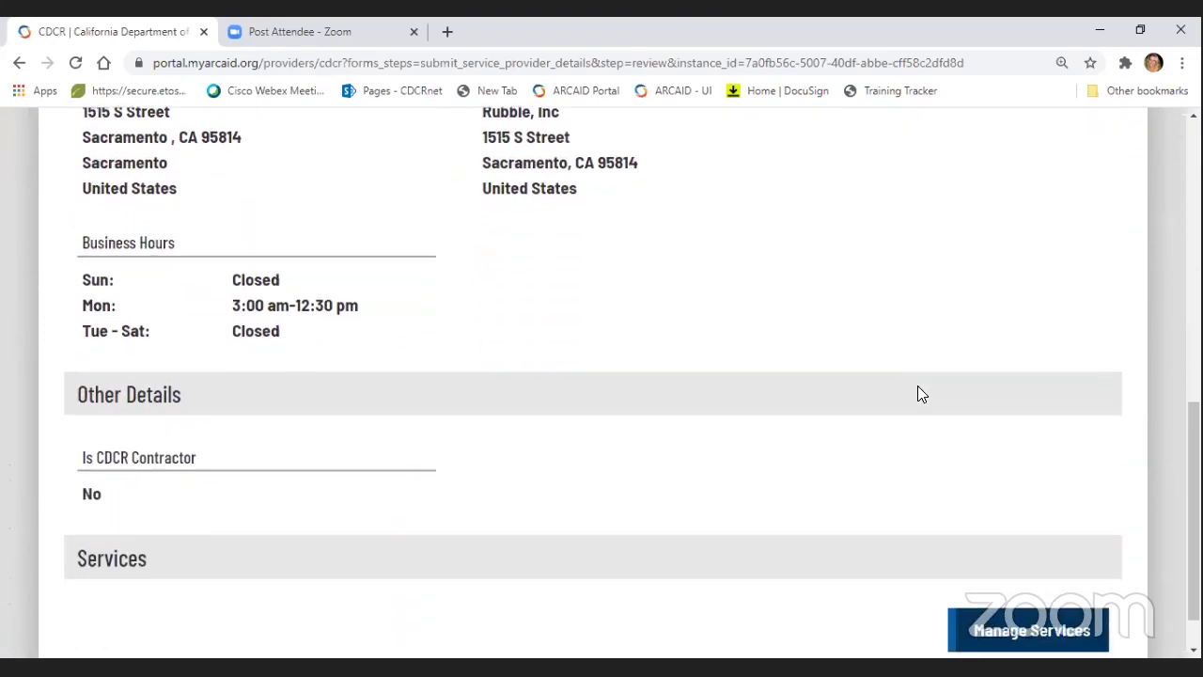
scroll(918, 388, "down", 1)
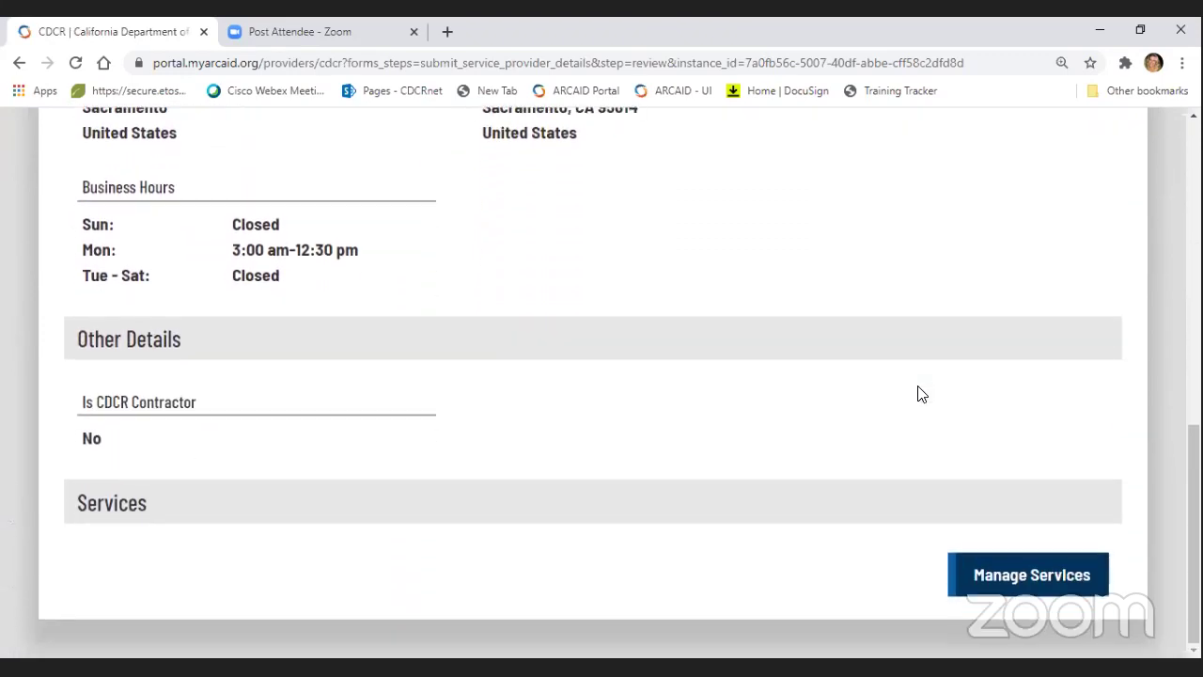
Open service management for the CDCR provider and examine the available services with their Parole, Probation, Free and Gender options
left_click(964, 570)
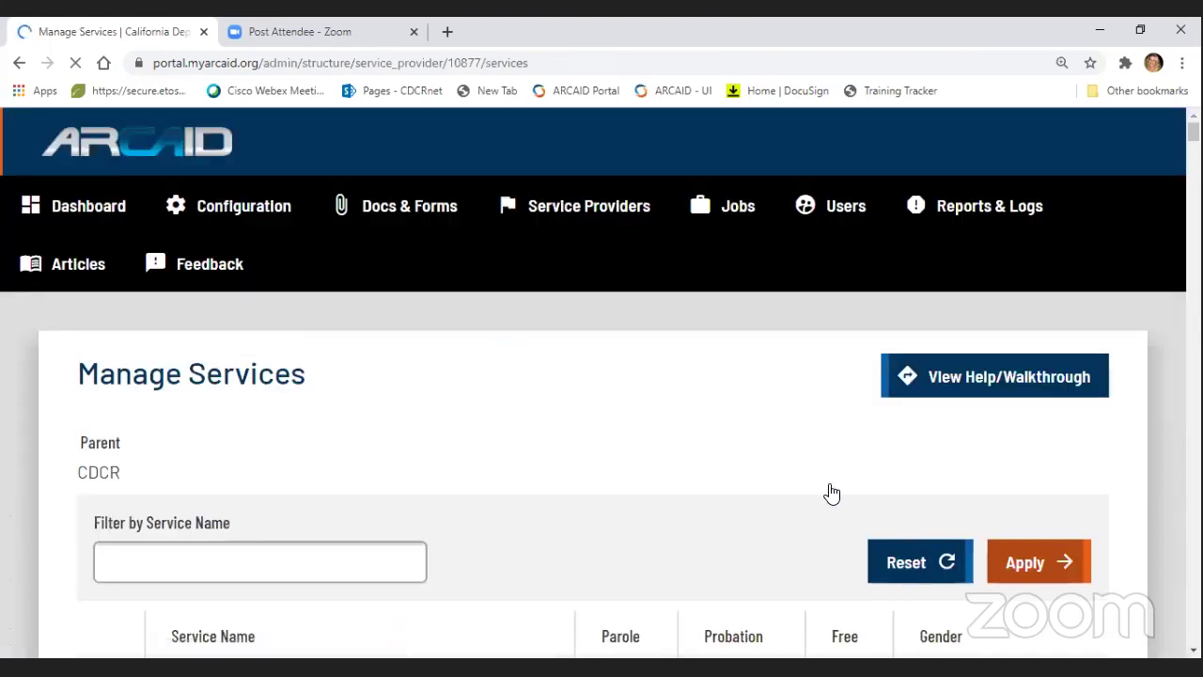
scroll(765, 417, "down", 4)
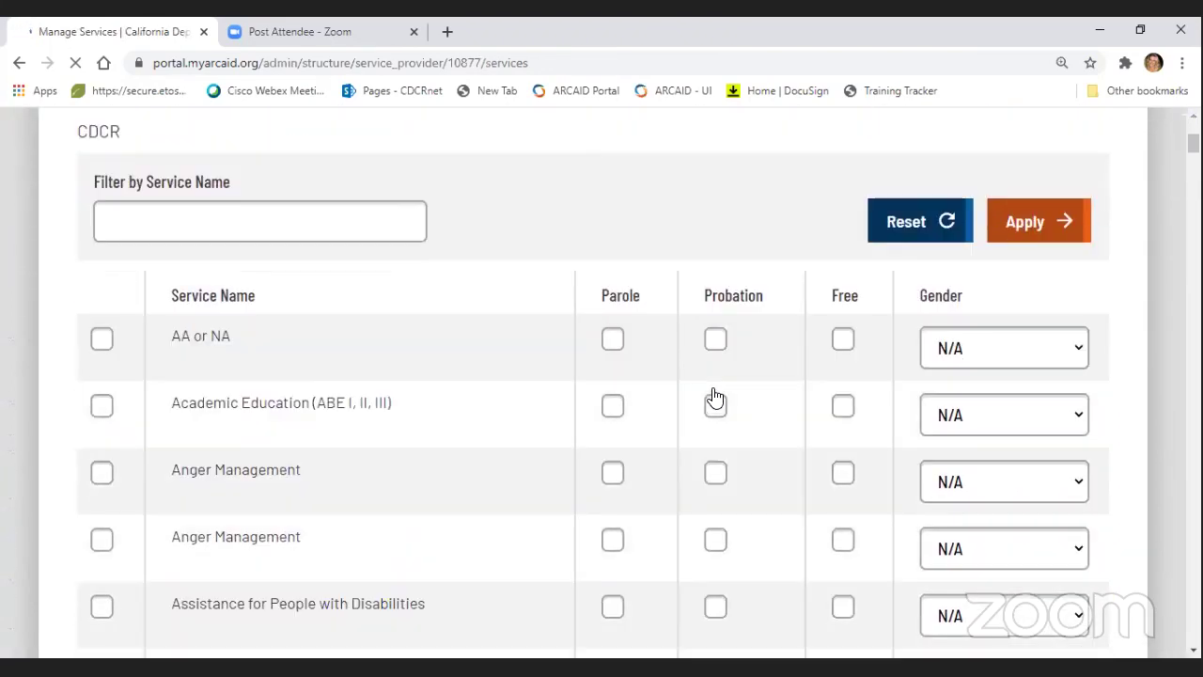
scroll(715, 398, "down", 1)
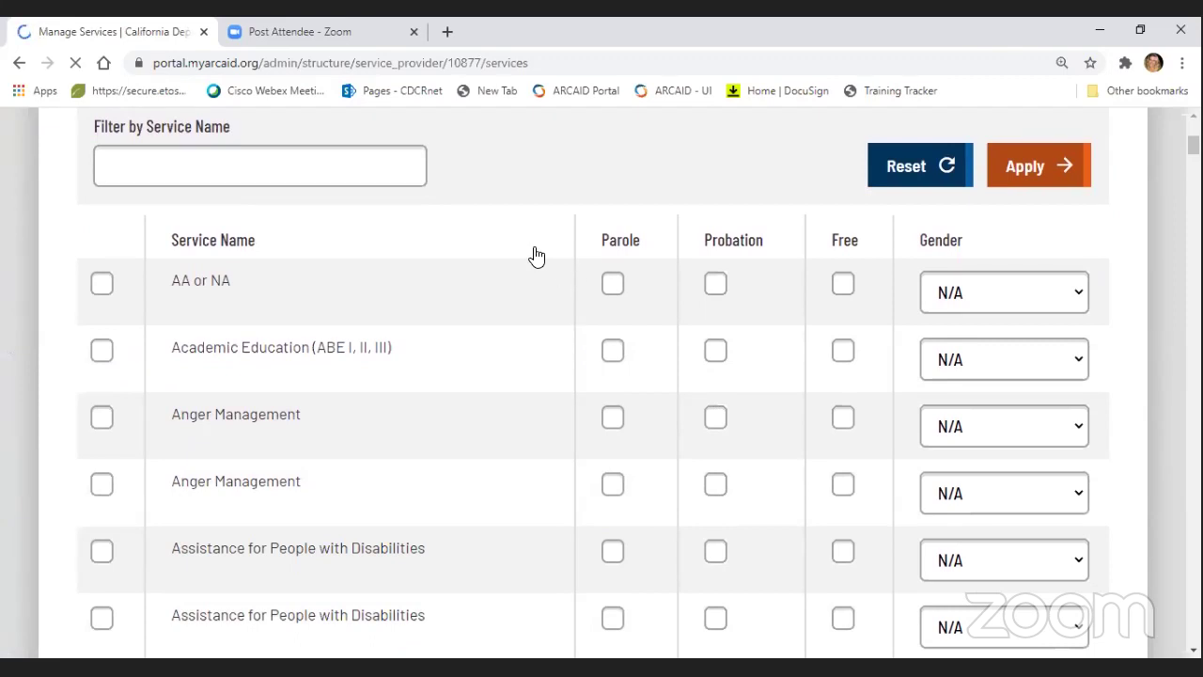
scroll(536, 256, "down", 1)
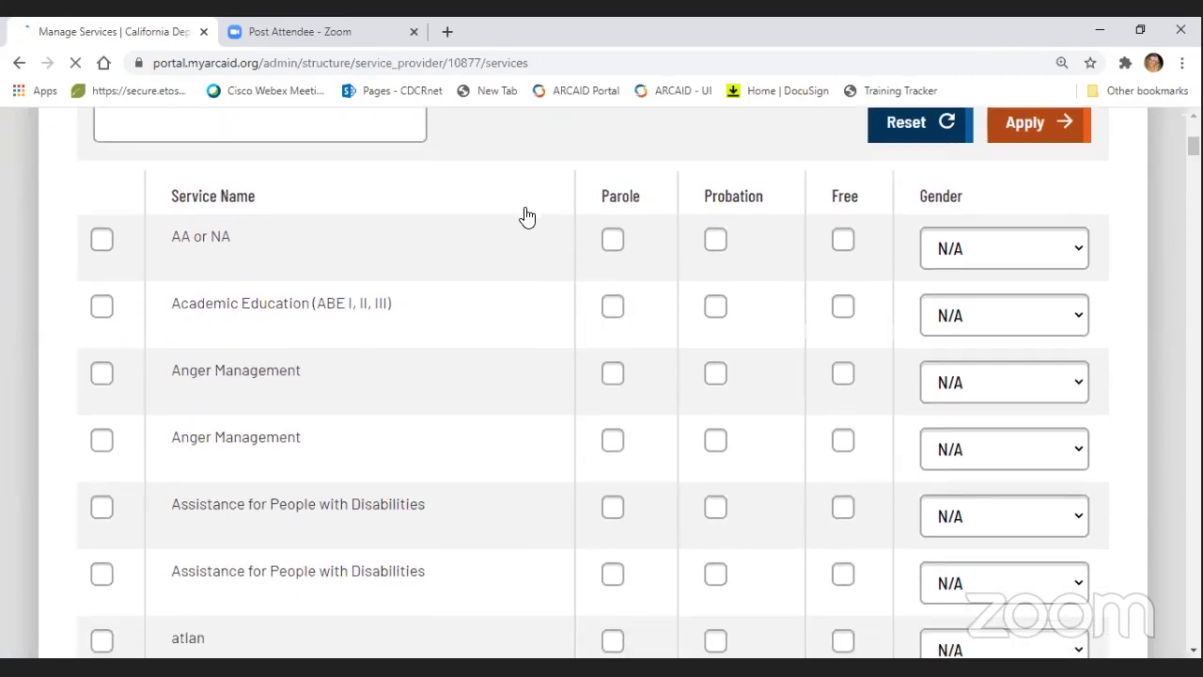
scroll(288, 261, "down", 1)
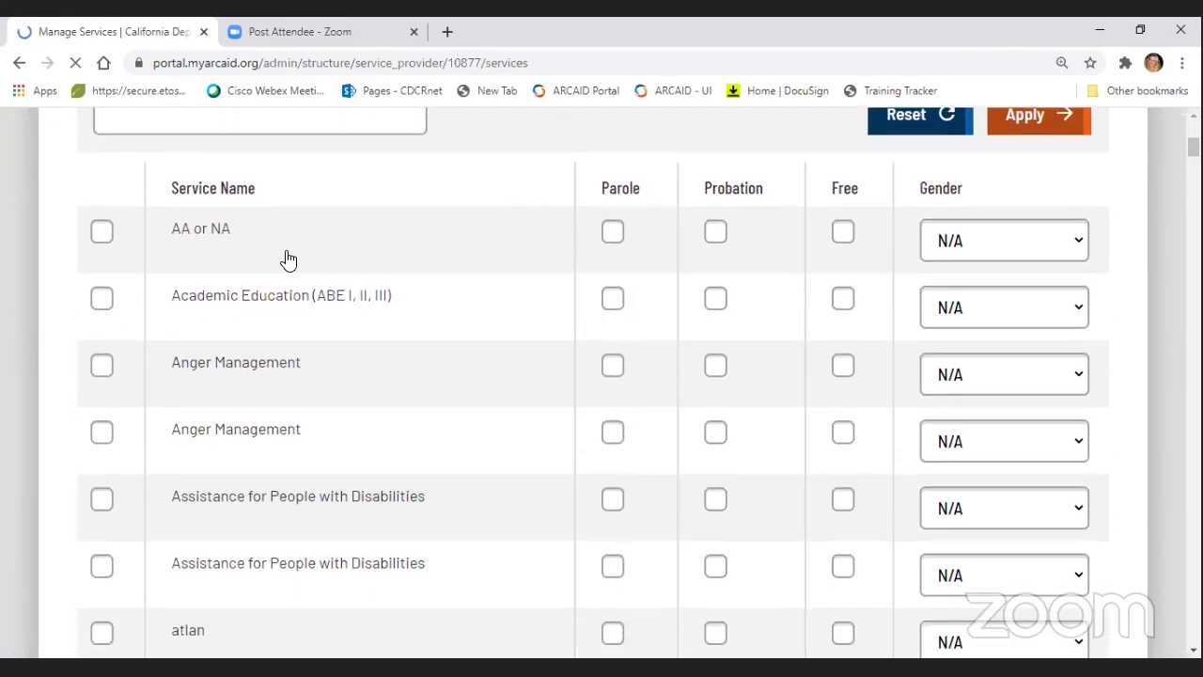
scroll(304, 258, "down", 8)
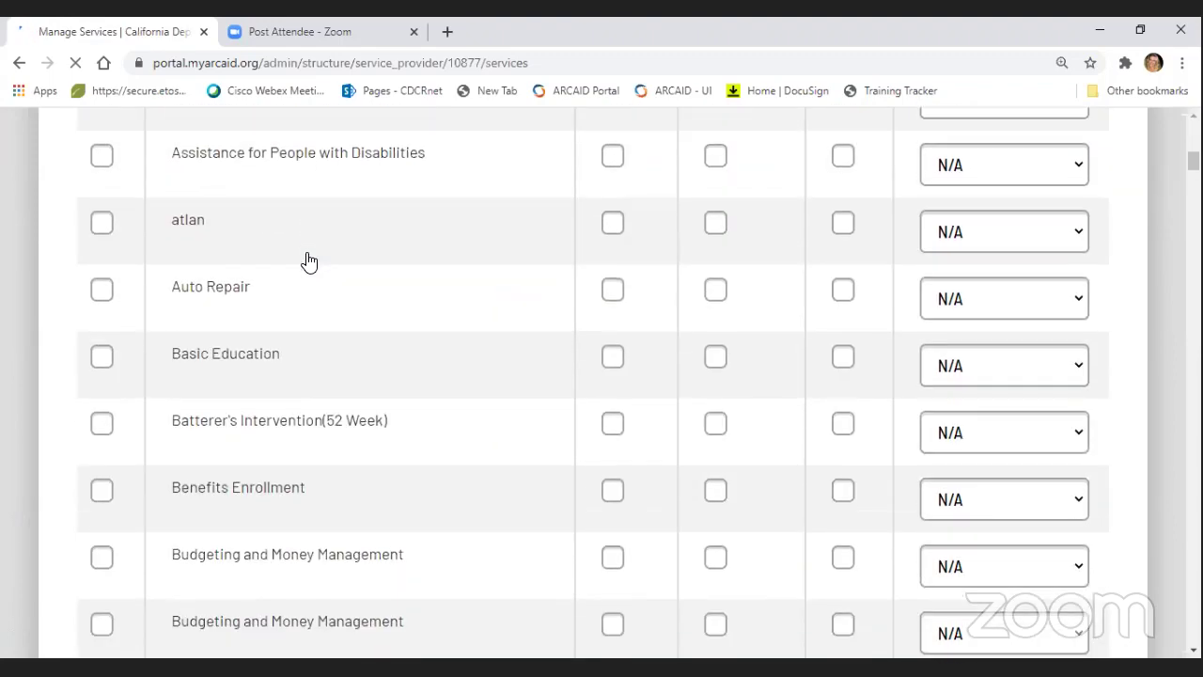
scroll(314, 266, "down", 6)
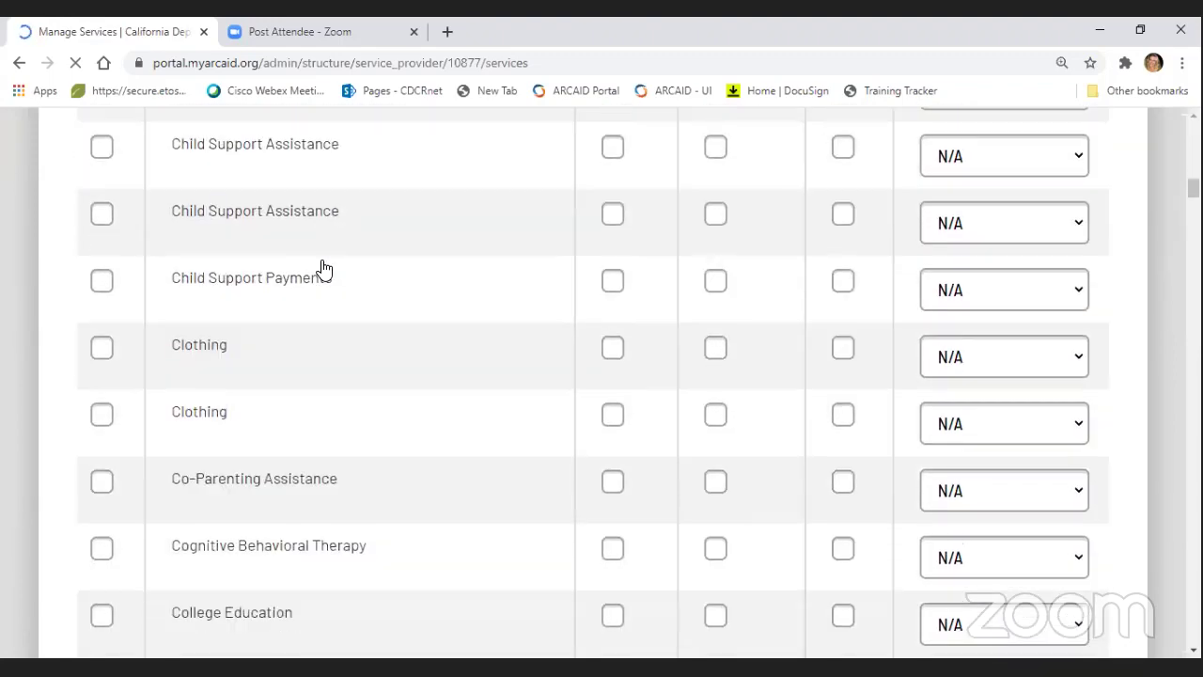
scroll(315, 264, "down", 4)
scroll(321, 268, "down", 15)
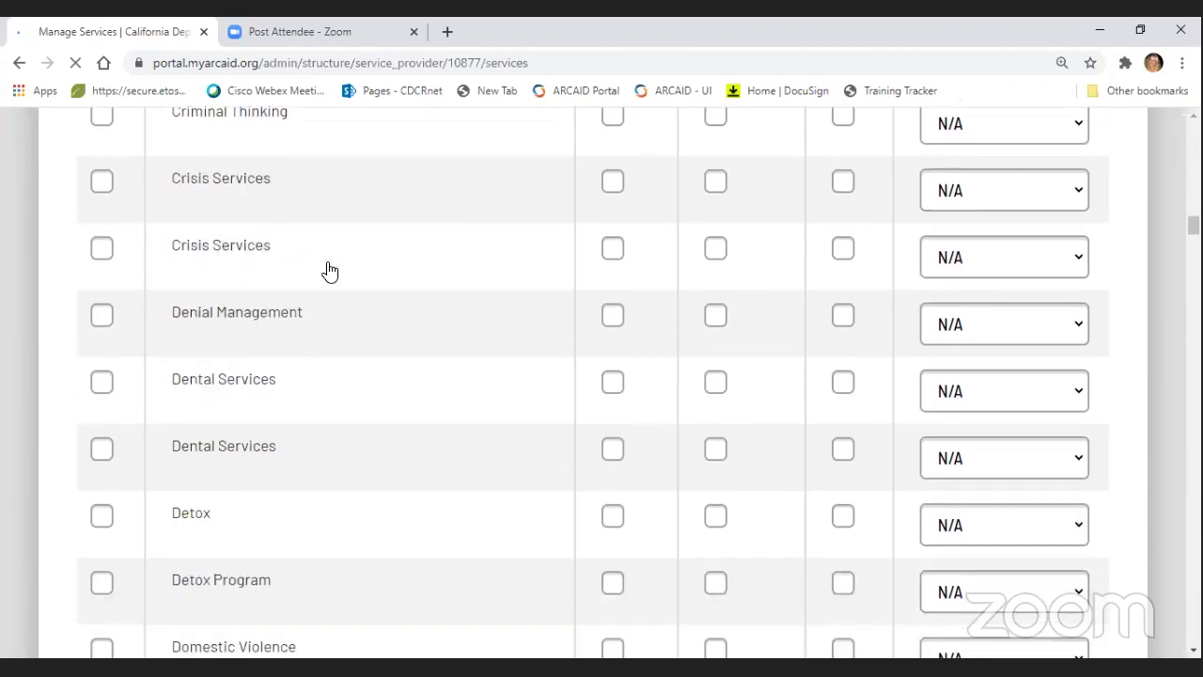
scroll(330, 274, "down", 1)
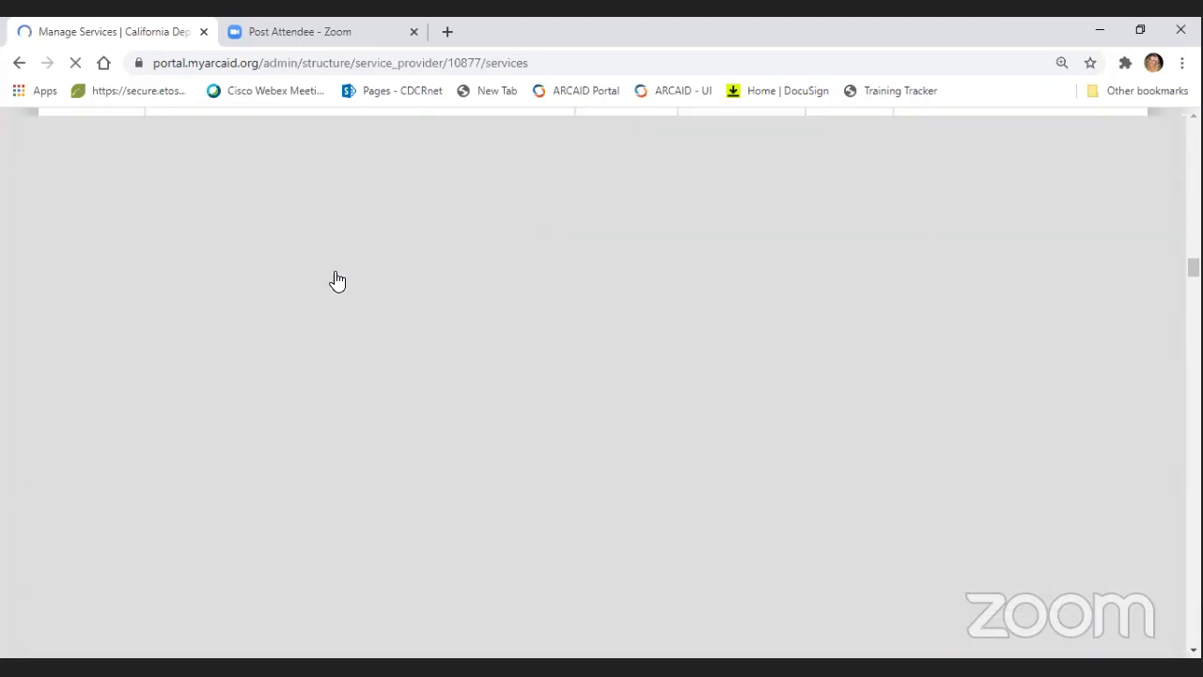
scroll(338, 281, "up", 14)
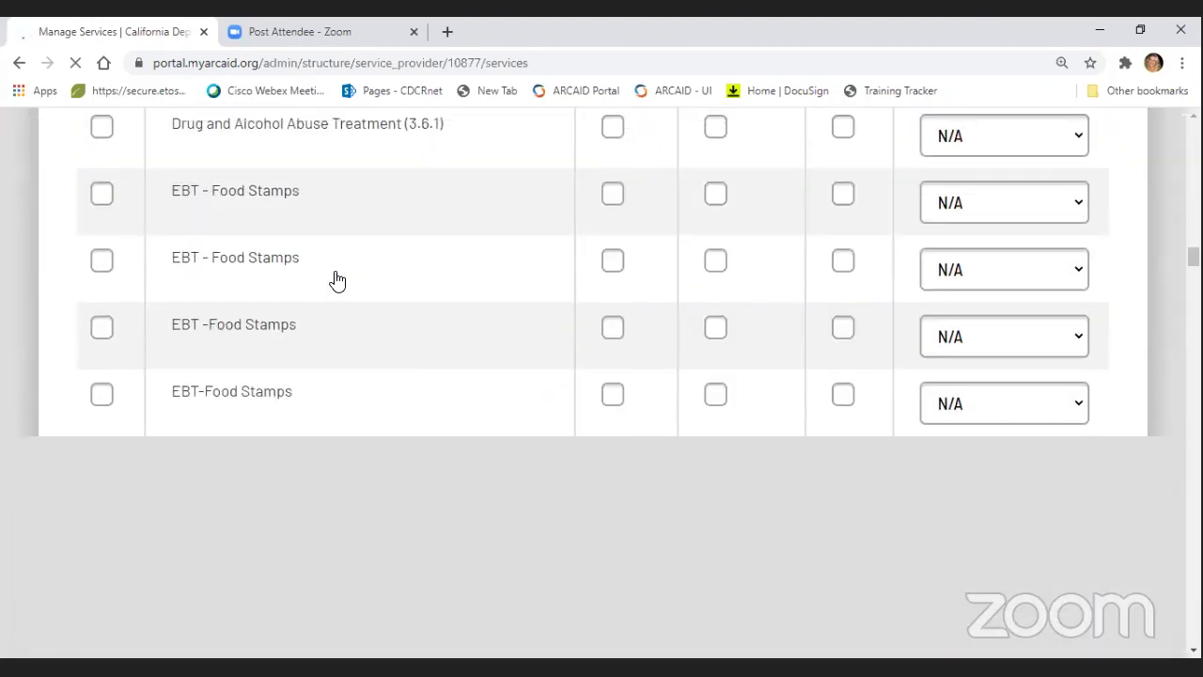
scroll(338, 280, "up", 13)
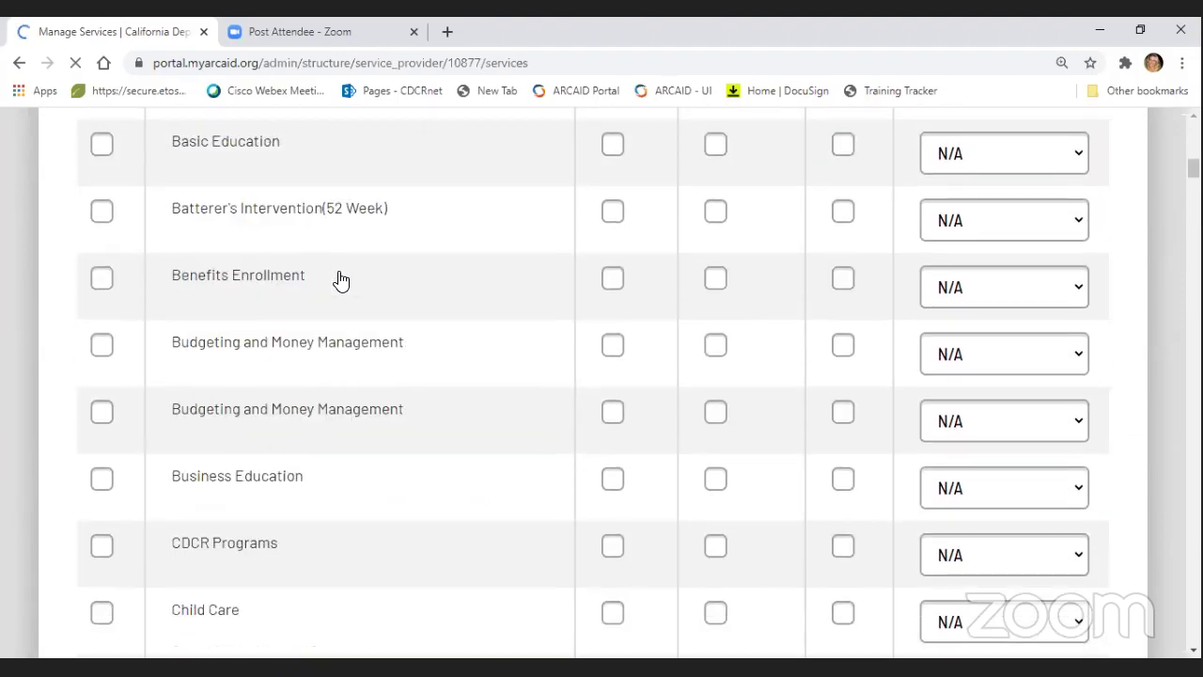
scroll(374, 351, "up", 8)
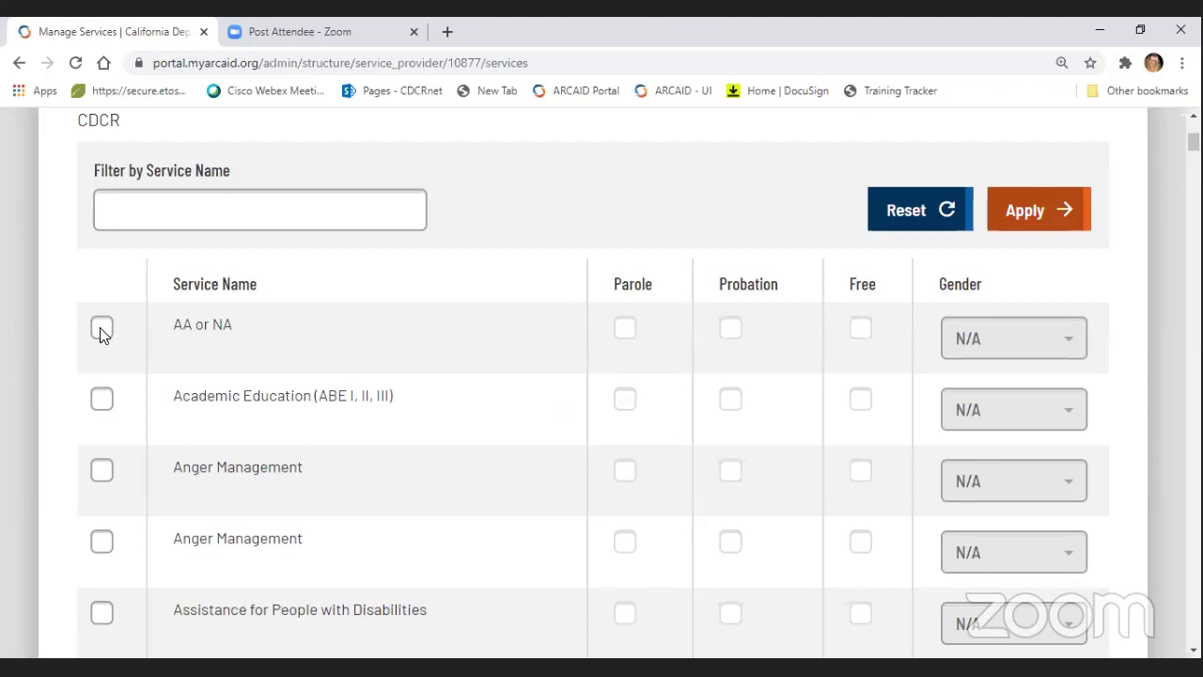
Select the AA or NA service, mark it for Parole, Probation and Free, and set its gender to Female Only
left_click(102, 331)
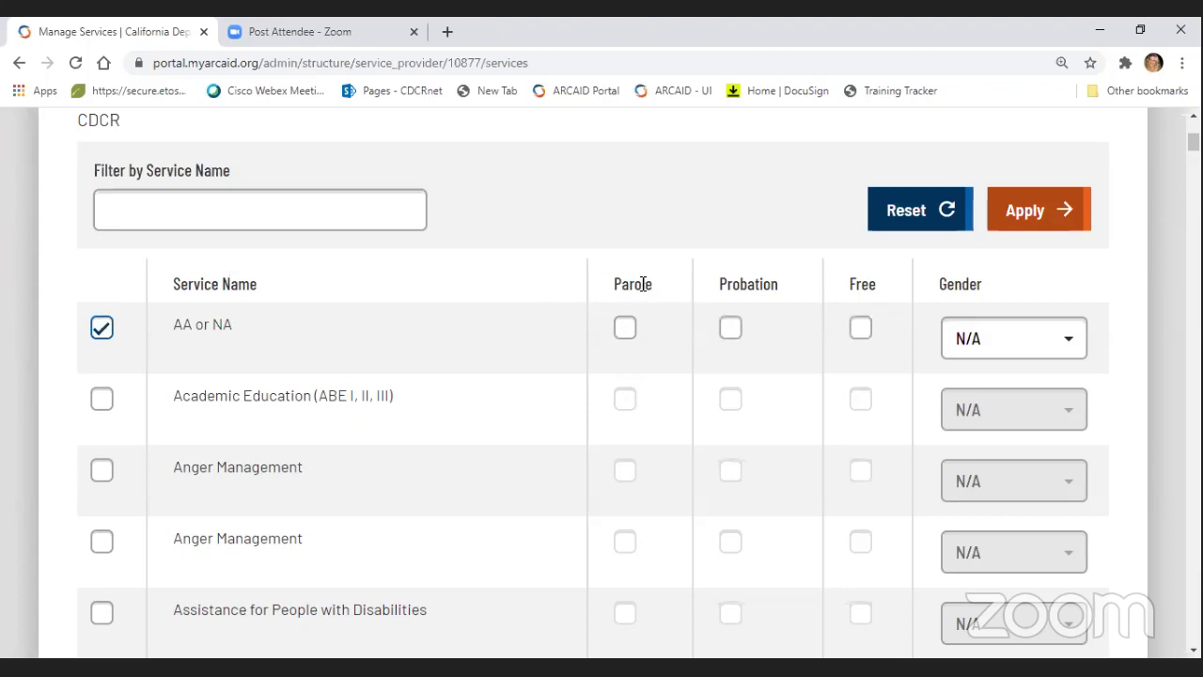
left_click(626, 331)
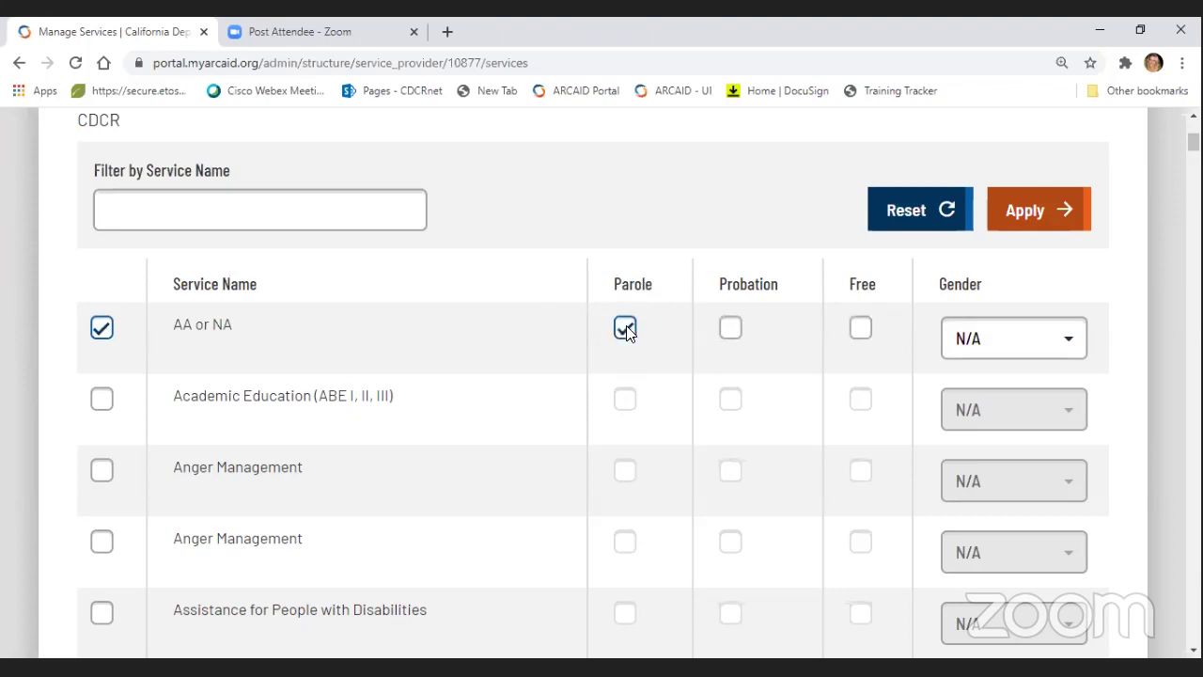
left_click(732, 334)
left_click(863, 330)
left_click(1070, 346)
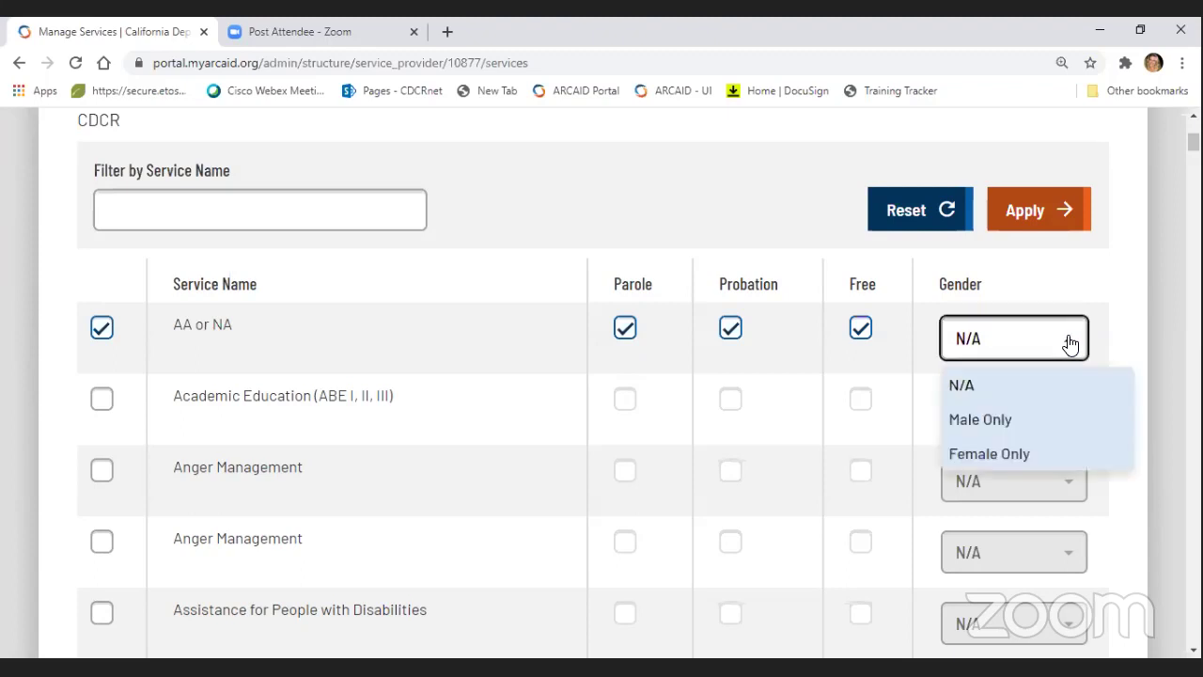
left_click(1021, 457)
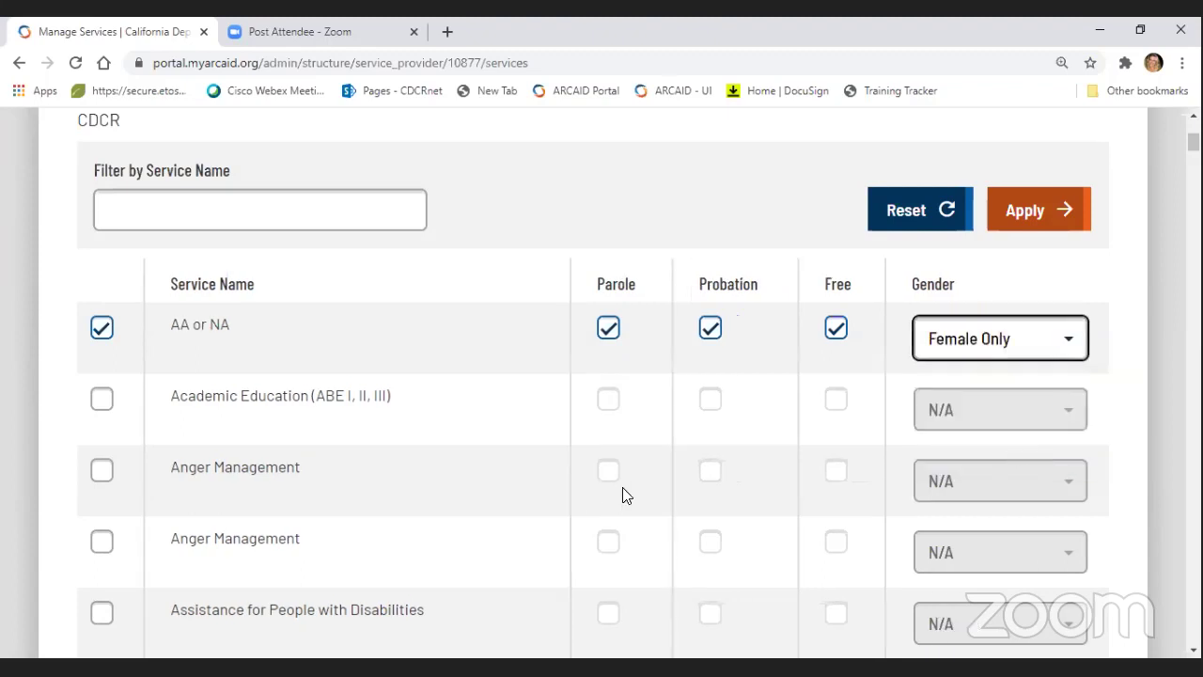
Select the Basic Education service, mark it as Free only, and keep its gender at N/A
scroll(209, 381, "down", 5)
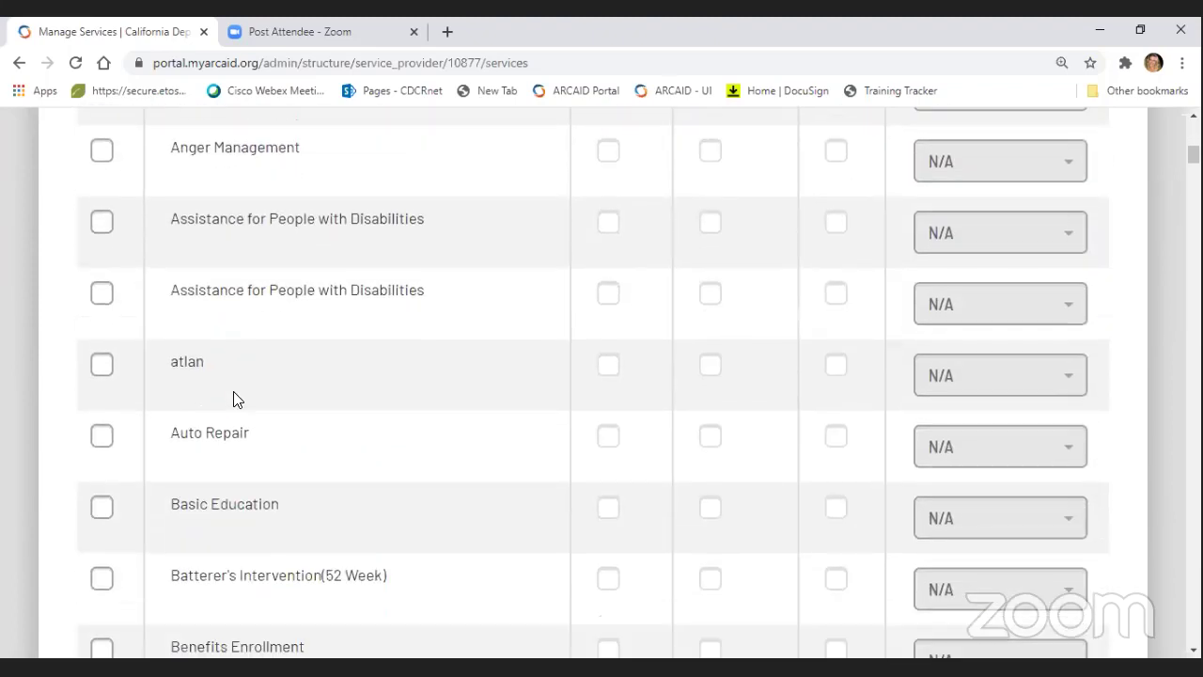
scroll(234, 391, "down", 1)
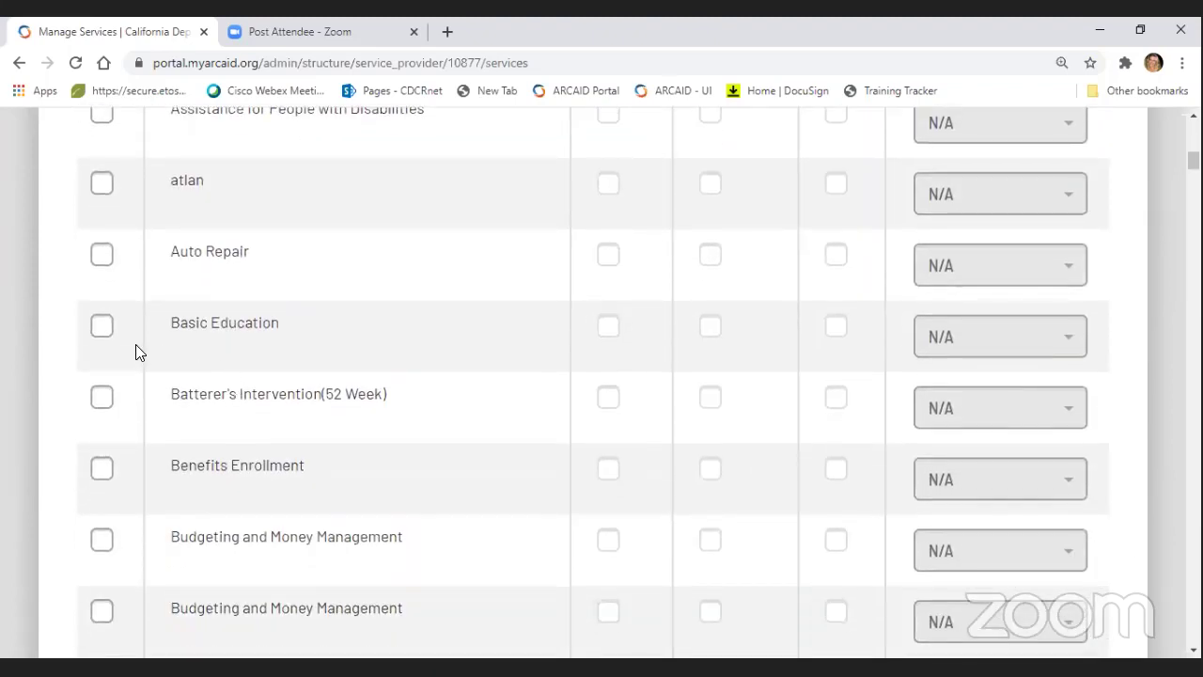
left_click(104, 328)
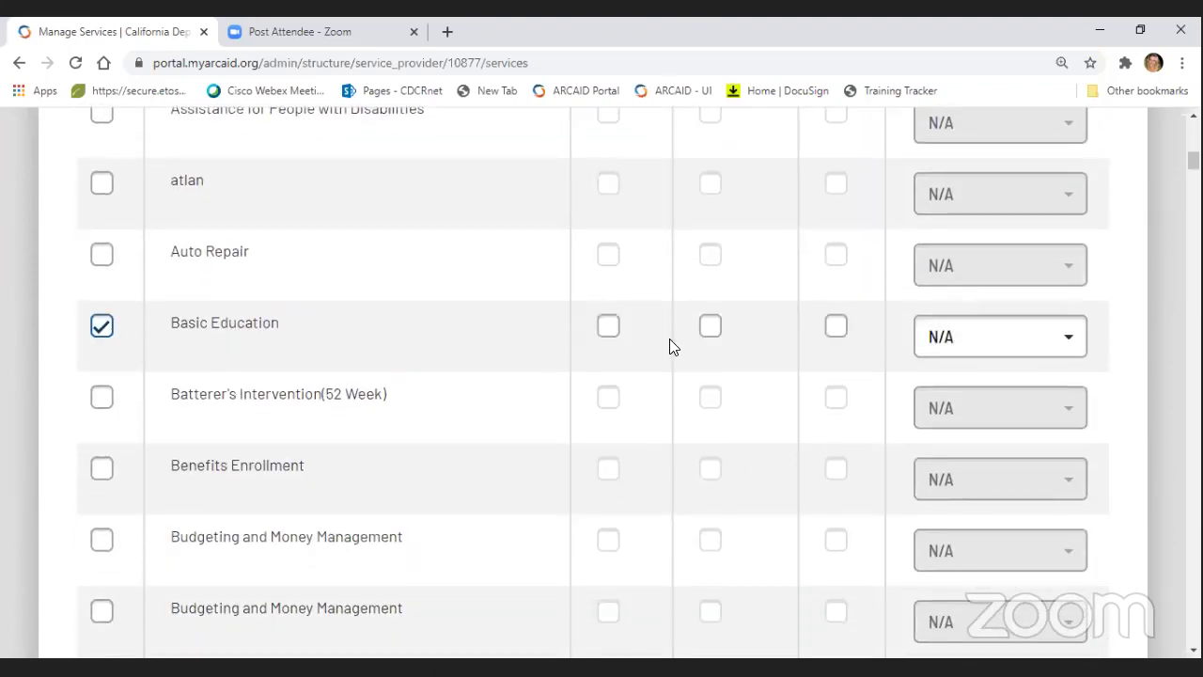
left_click(837, 326)
left_click(1069, 343)
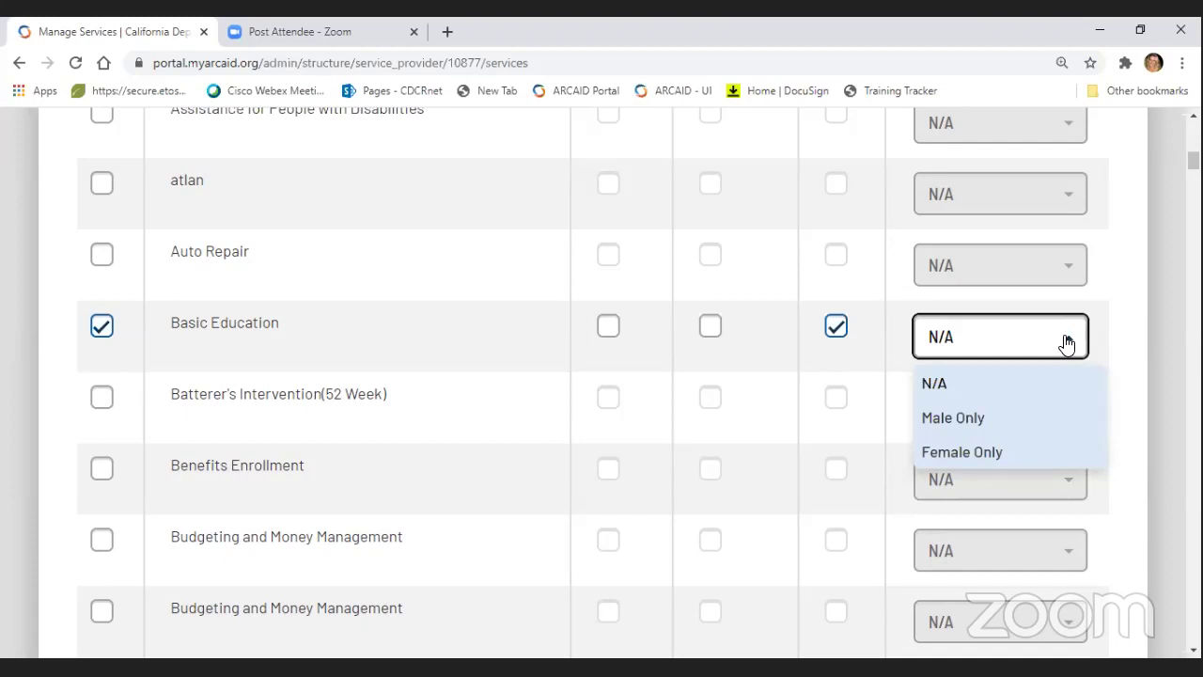
left_click(959, 391)
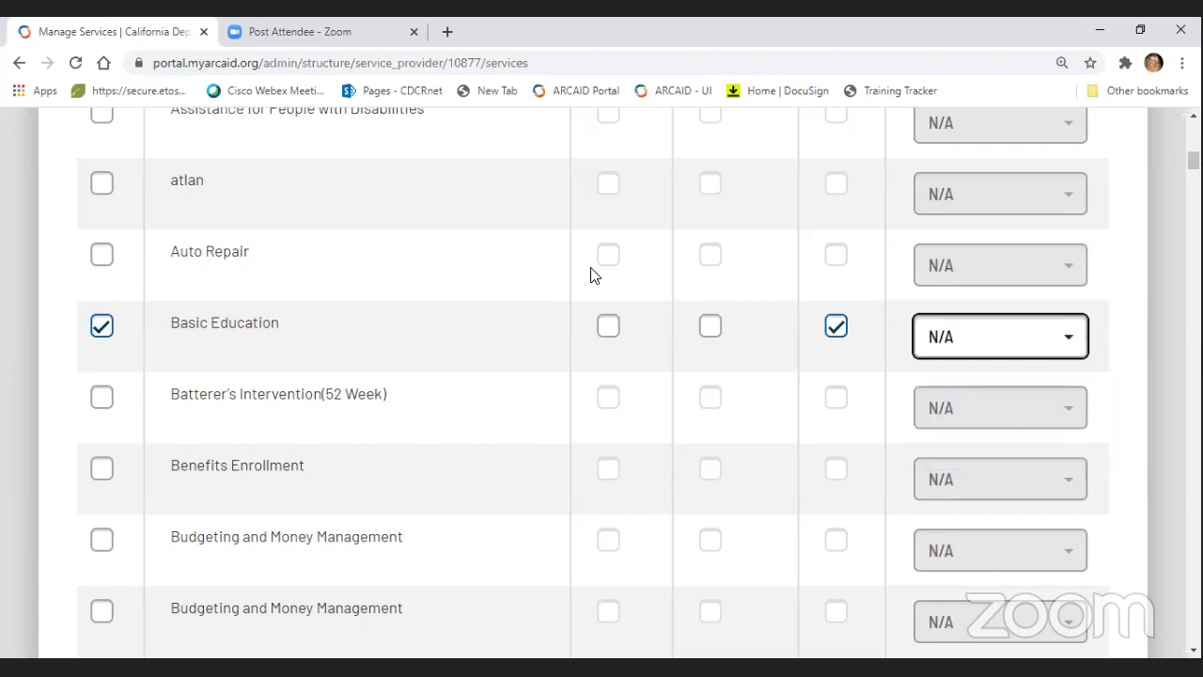
Select the second Child Care service and mark it for Parole, Probation and Free
scroll(564, 310, "down", 2)
scroll(552, 324, "down", 5)
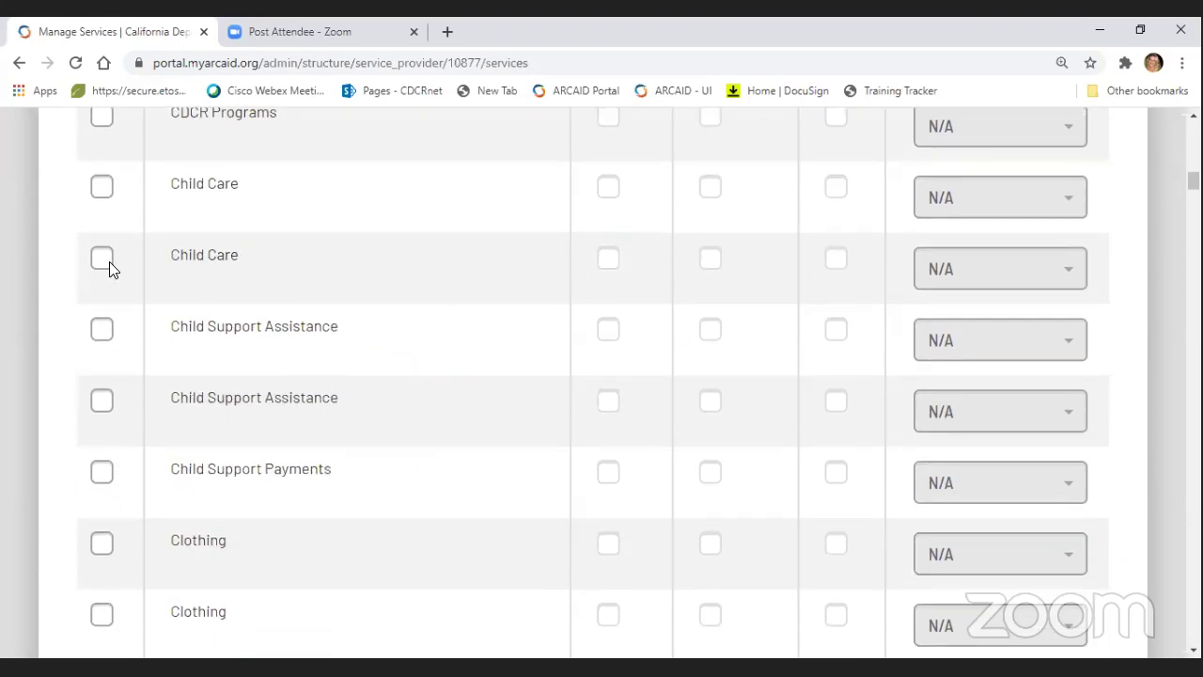
left_click(101, 262)
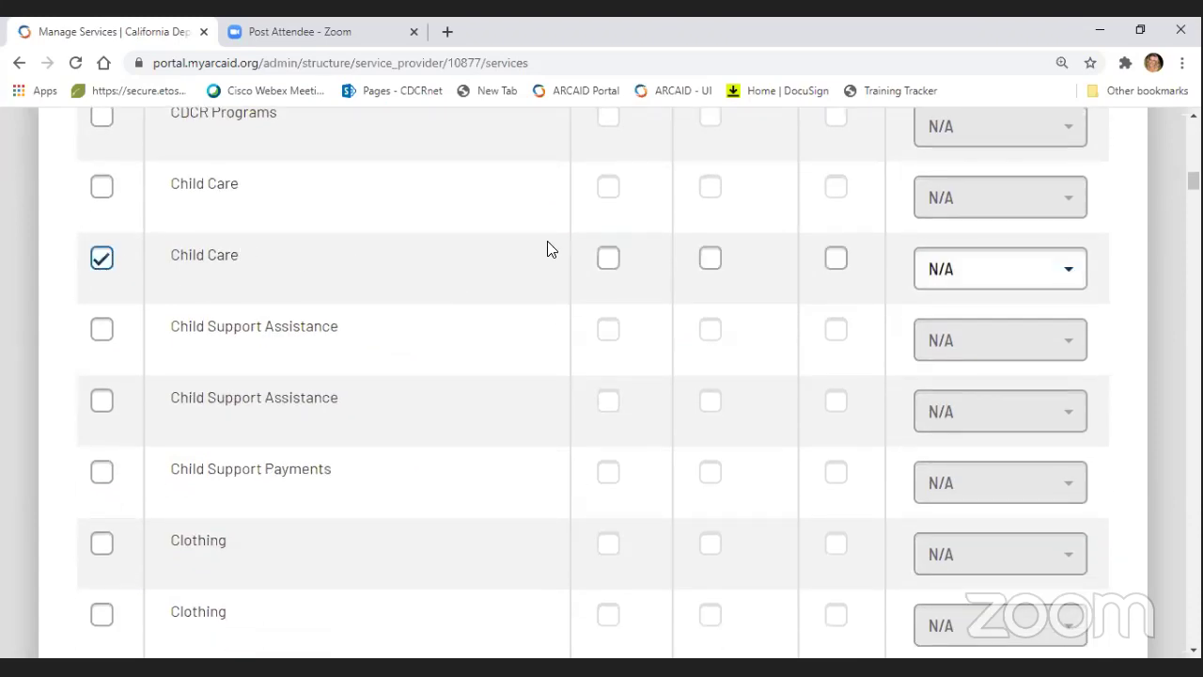
left_click(612, 260)
left_click(710, 260)
left_click(835, 261)
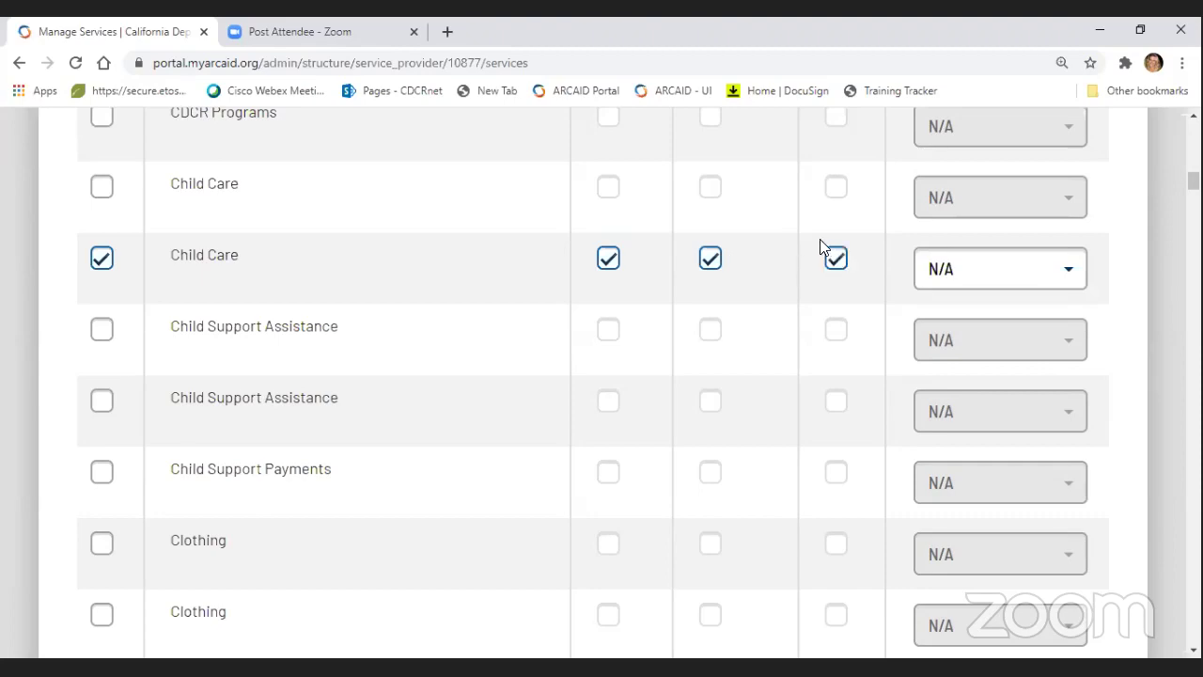
Apply the blank service name filter and save the AA or NA, Basic Education and Child Care selections to the provider
scroll(822, 263, "down", 9)
scroll(839, 315, "down", 5)
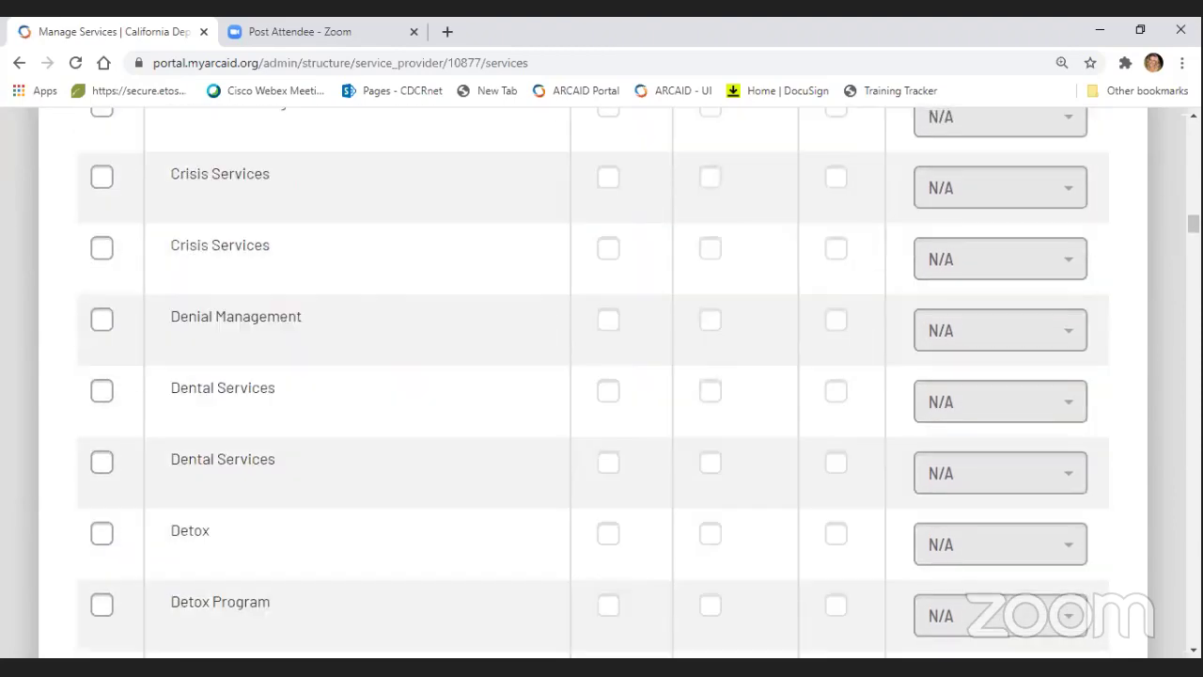
scroll(620, 382, "up", 20)
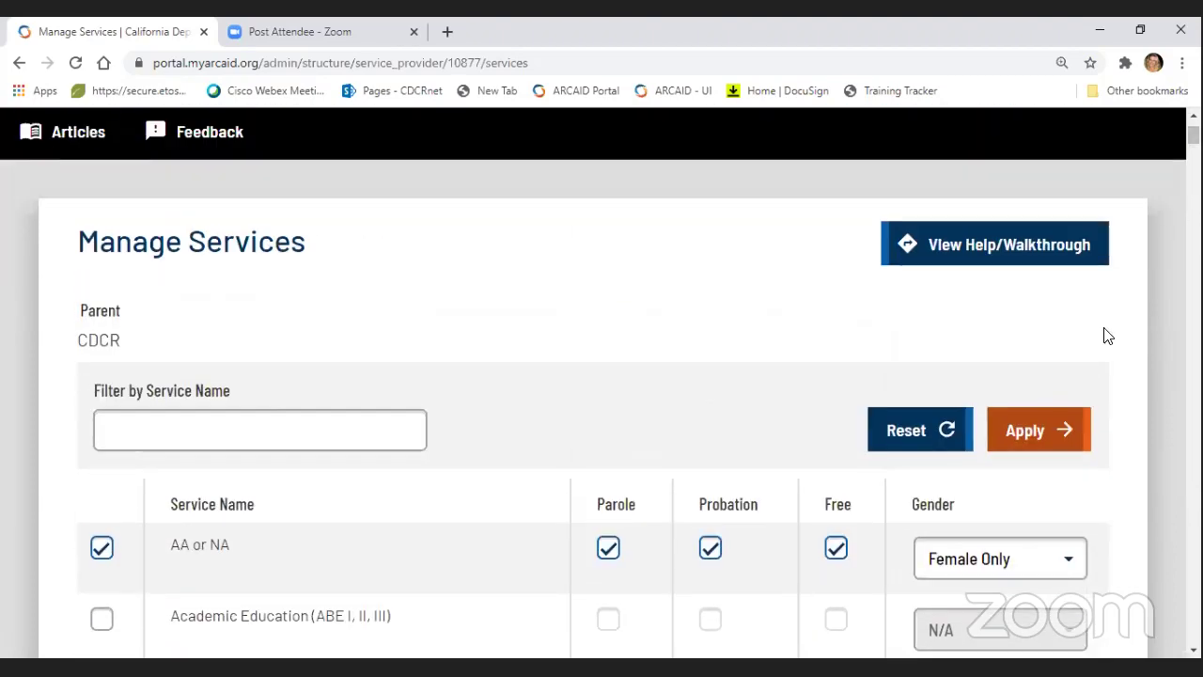
left_click(1032, 431)
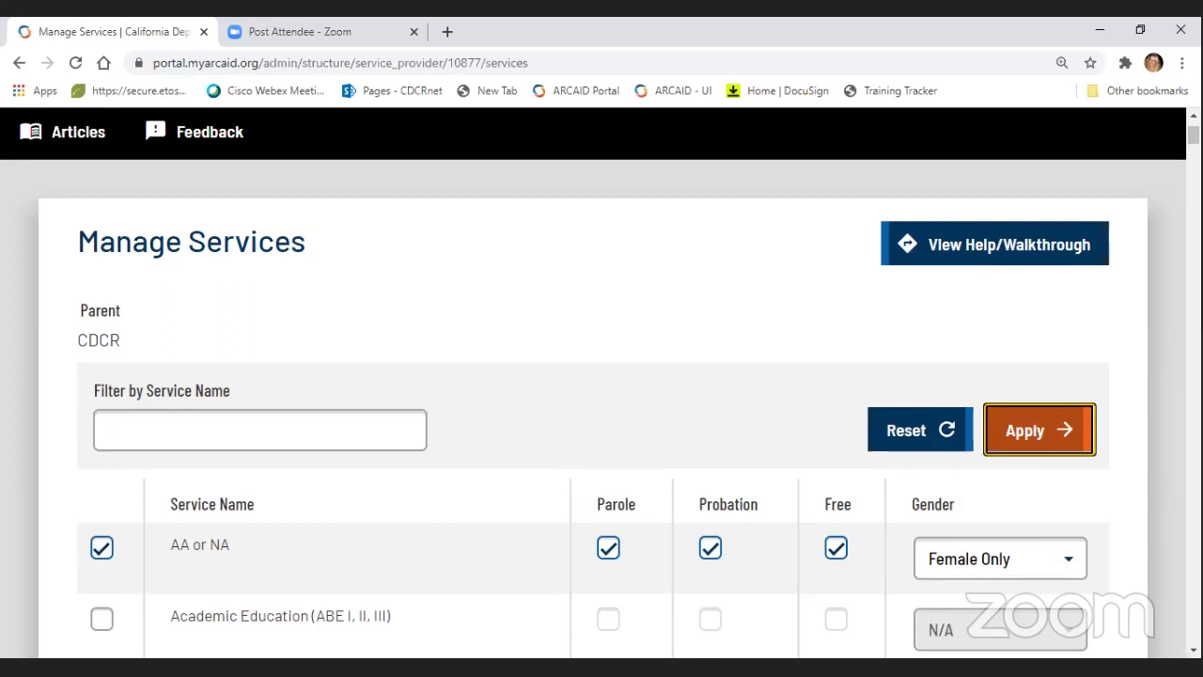
scroll(602, 382, "down", 20)
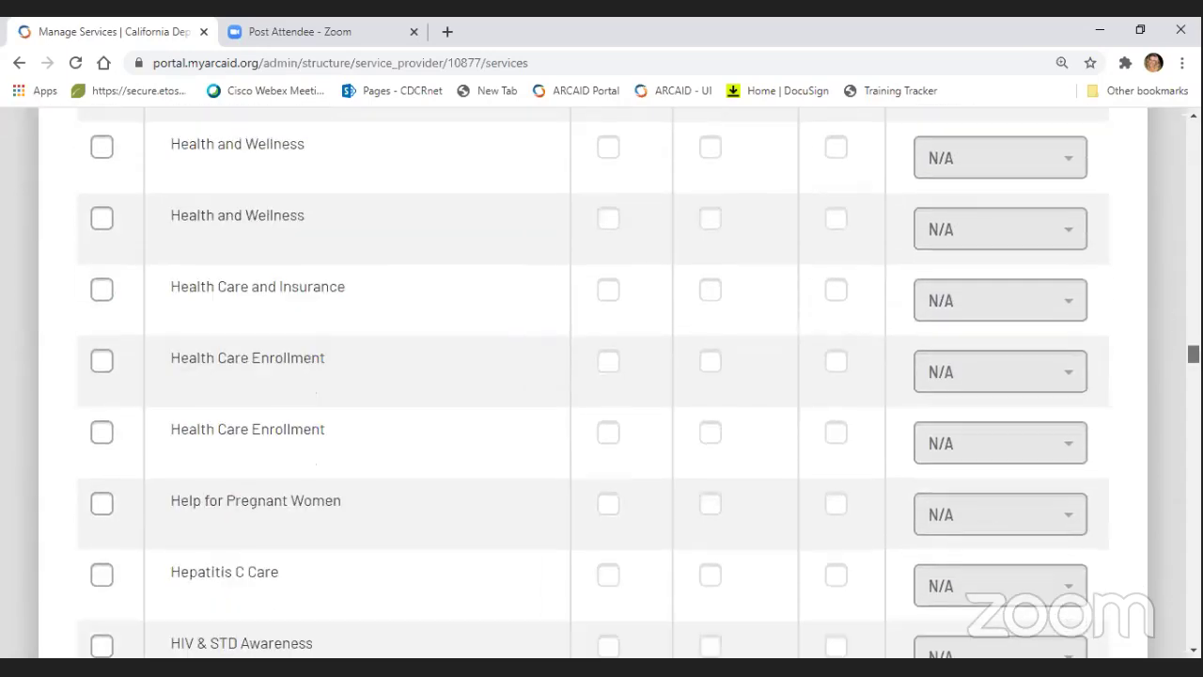
scroll(602, 382, "down", 15)
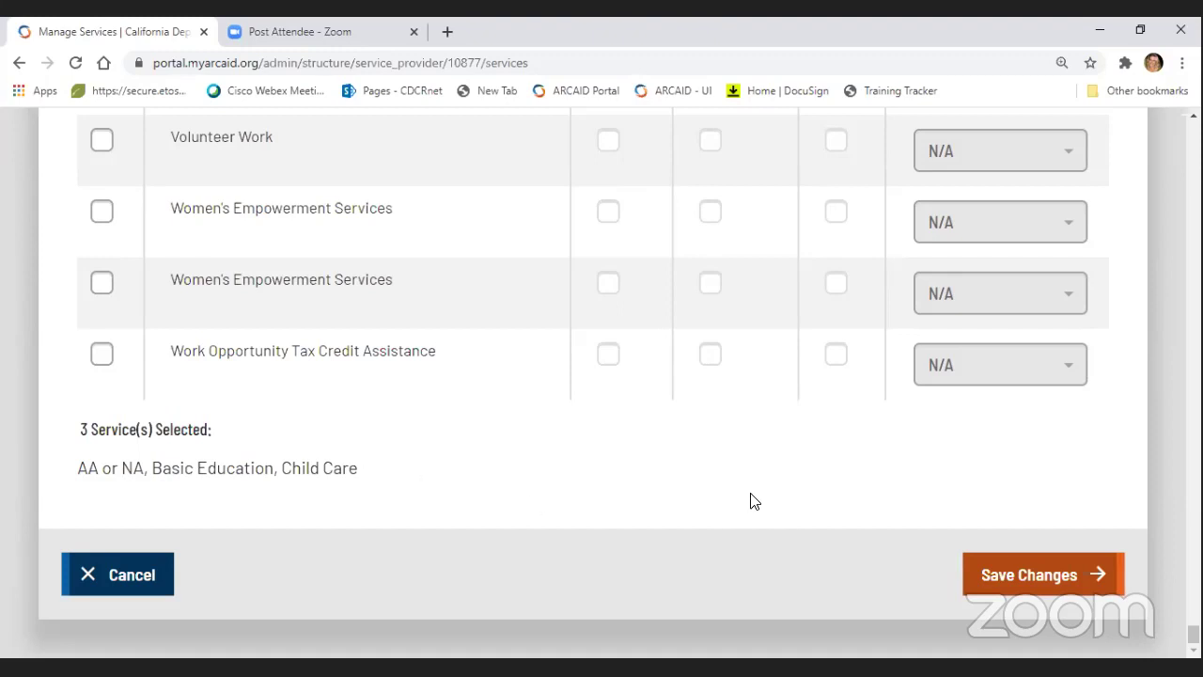
left_click(978, 577)
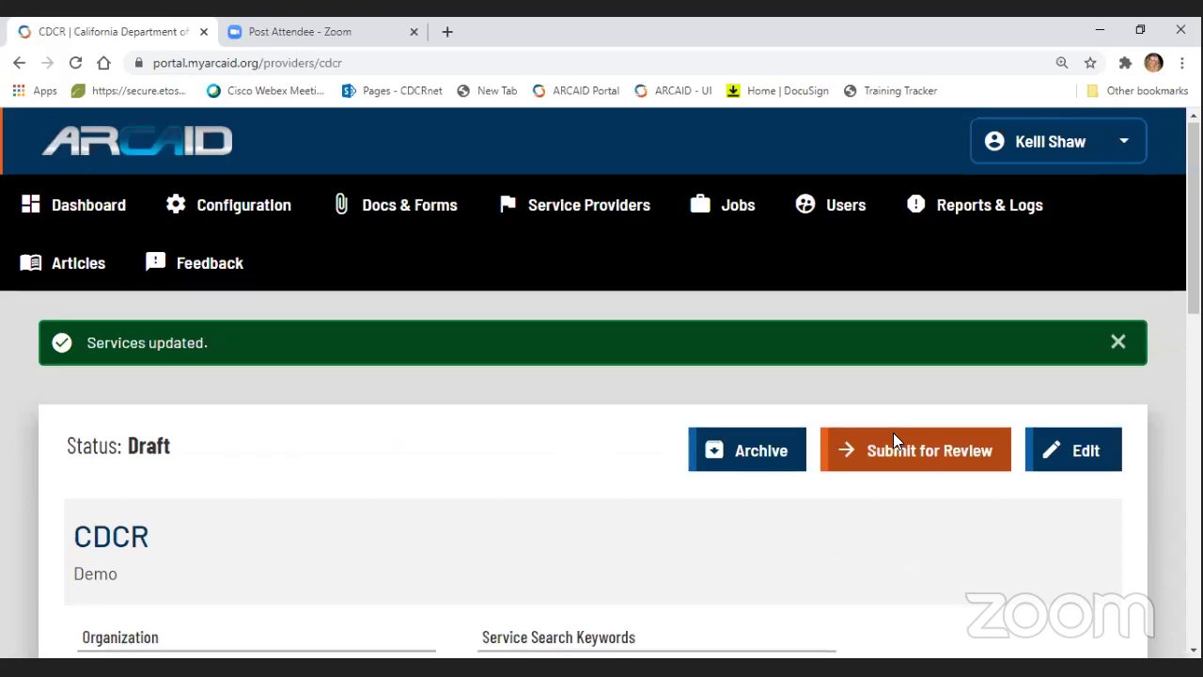
Check the updated CDCR provider record and submit it for review
scroll(894, 439, "down", 4)
scroll(894, 441, "down", 1)
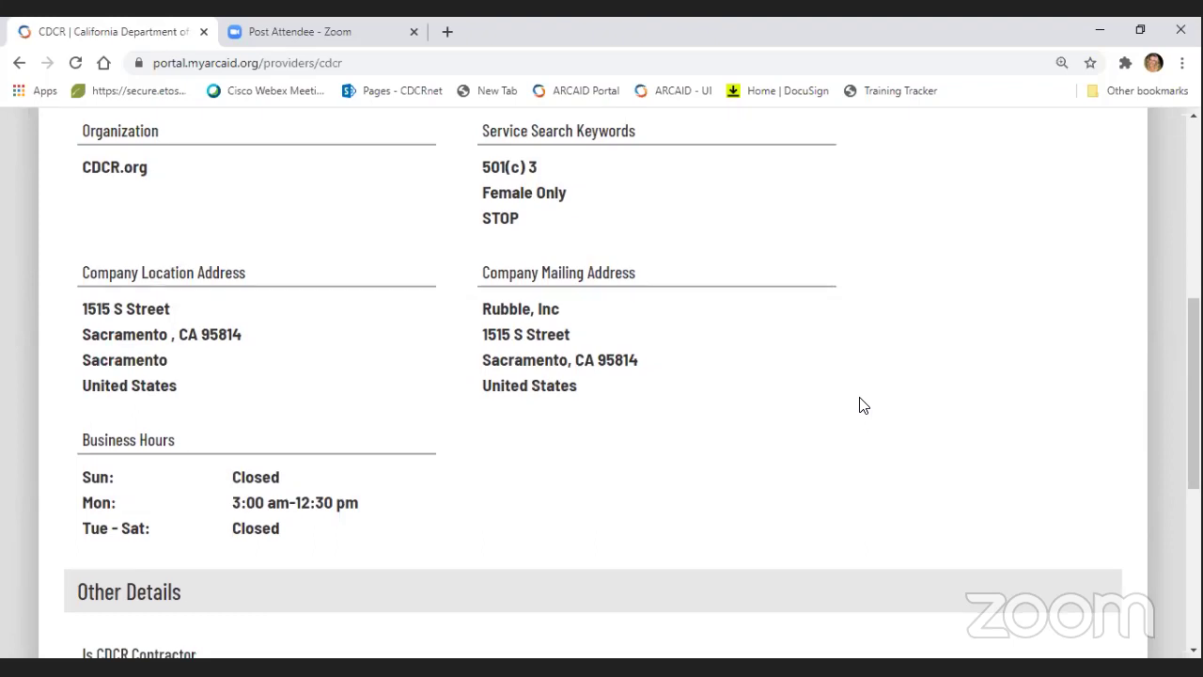
scroll(863, 405, "down", 2)
scroll(863, 405, "up", 5)
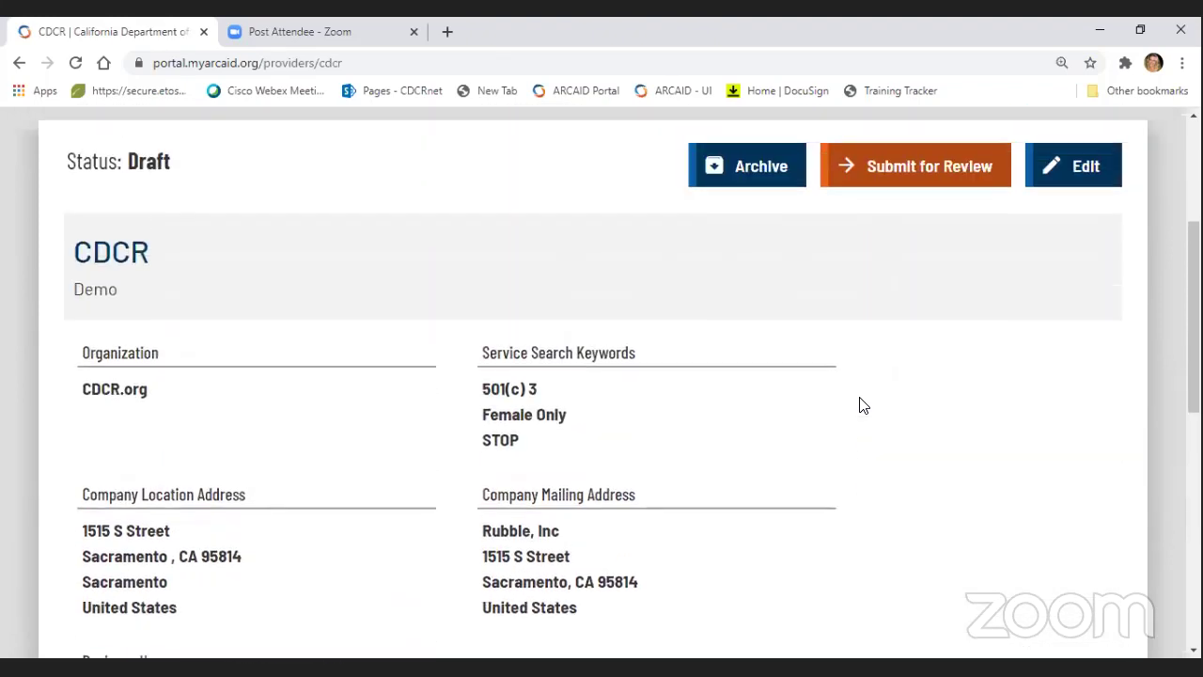
left_click(900, 186)
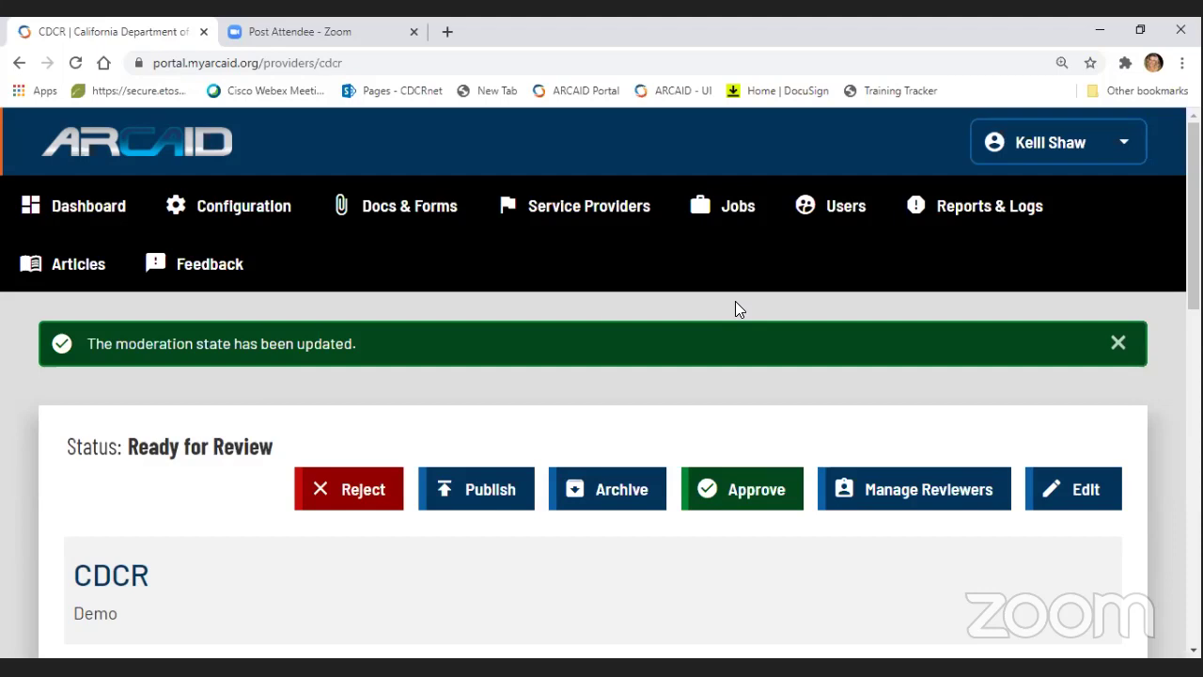
Show the job management options of the portal
mouse_move(730, 215)
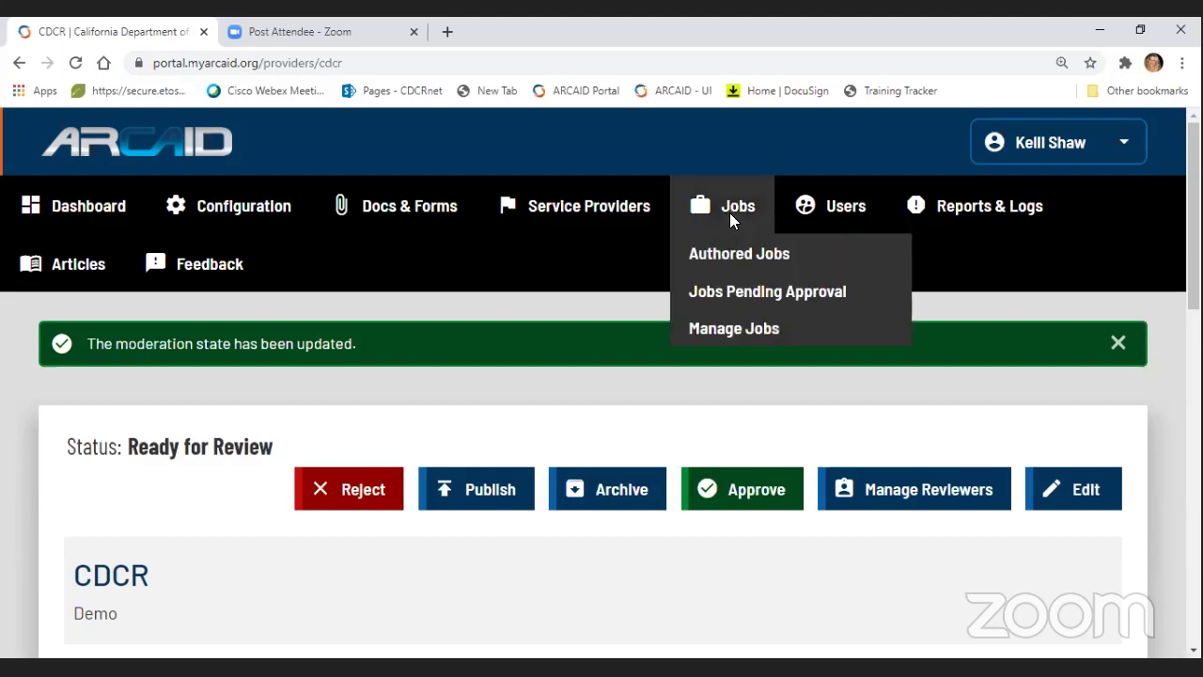